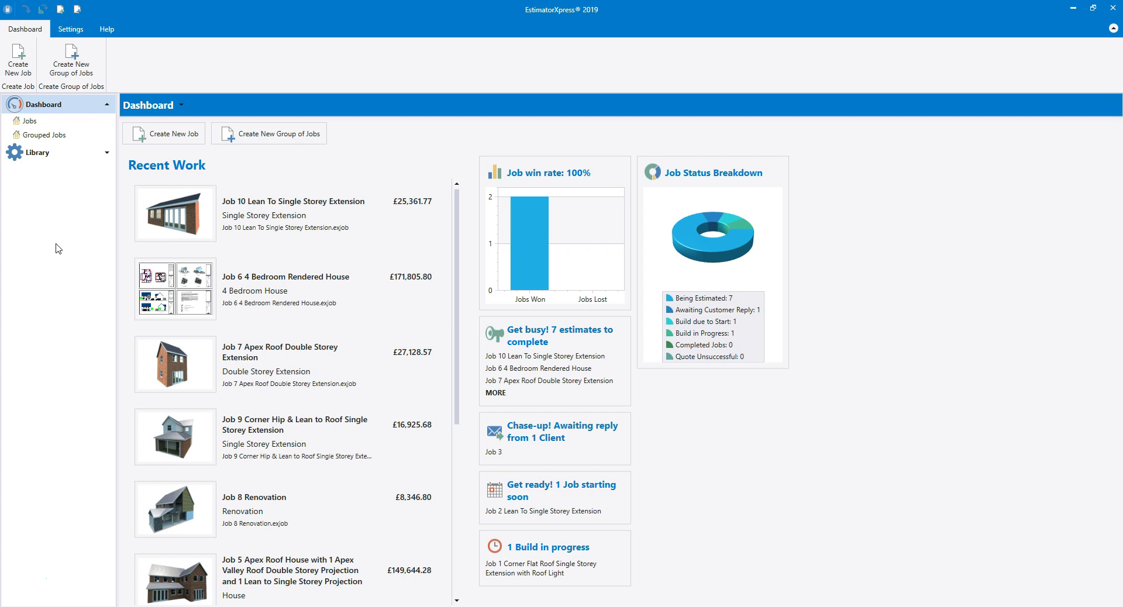
- Expand the Library to list Price Books, Specifications, Estimating Calculators, Build Programmes and Data Reports
left_click(107, 152)
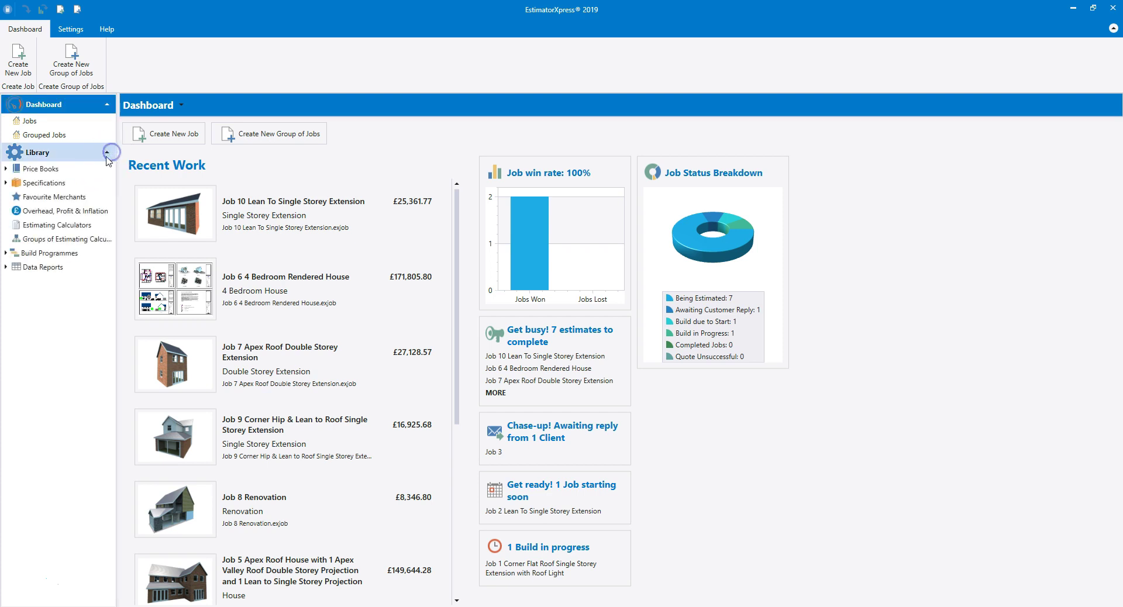
- Show the seven library specifications, from Extension Site Fabricated Timber Frame to Renovation Specification
left_click(82, 183)
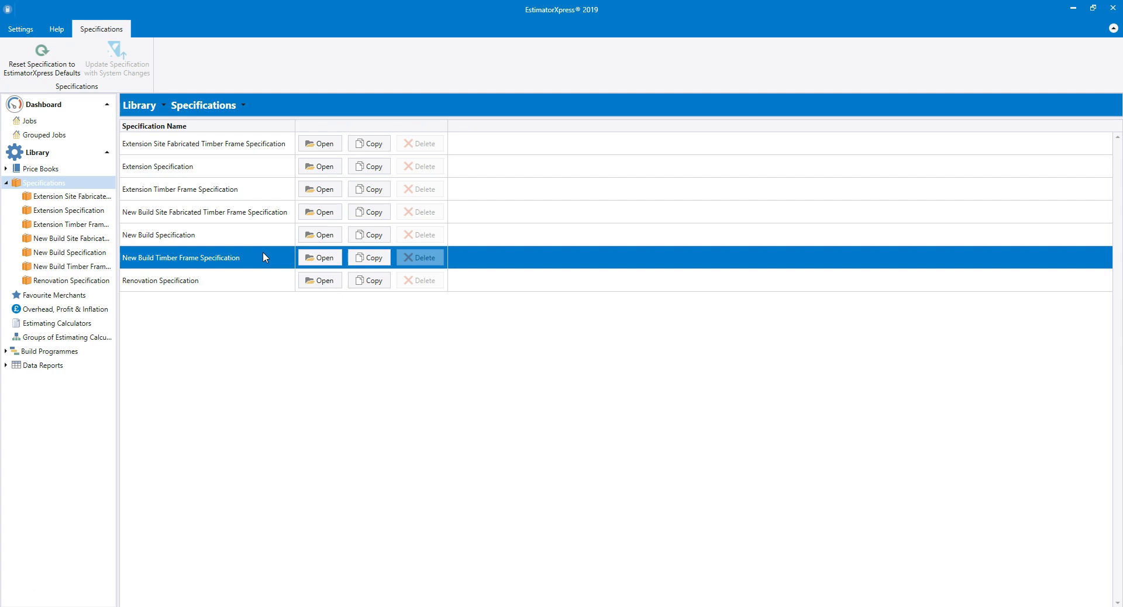
left_click(258, 190)
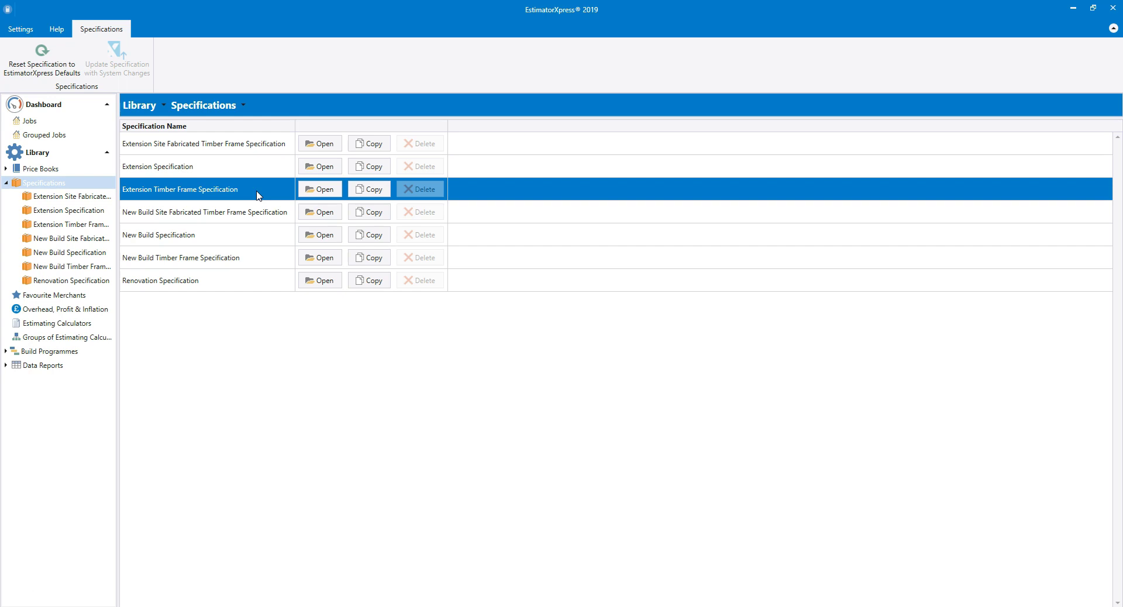
left_click(258, 194)
left_click(249, 221)
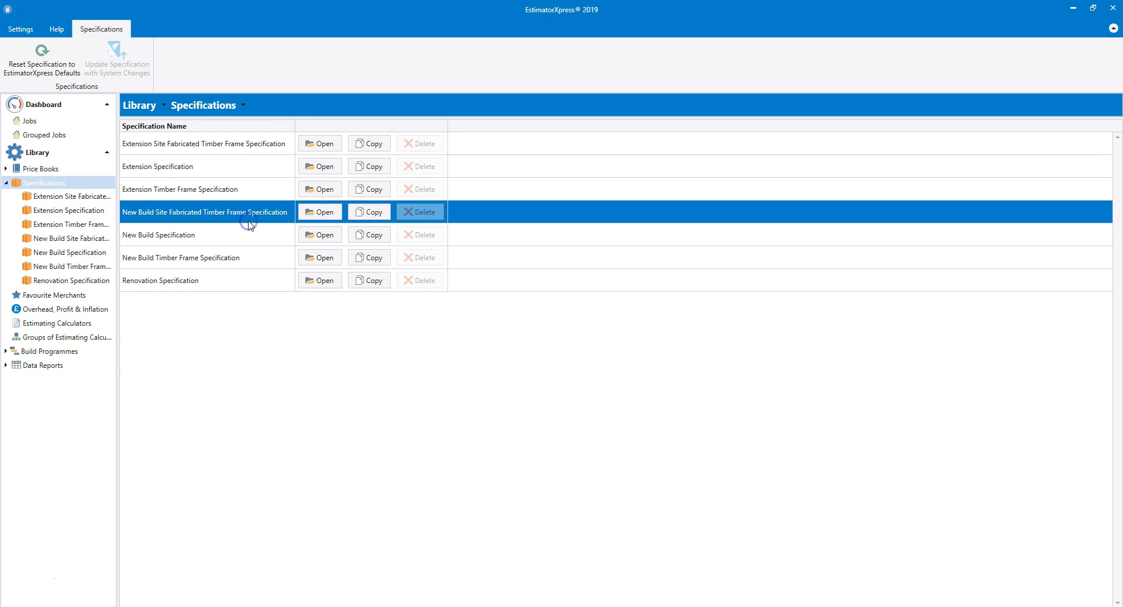
left_click(249, 222)
left_click(249, 153)
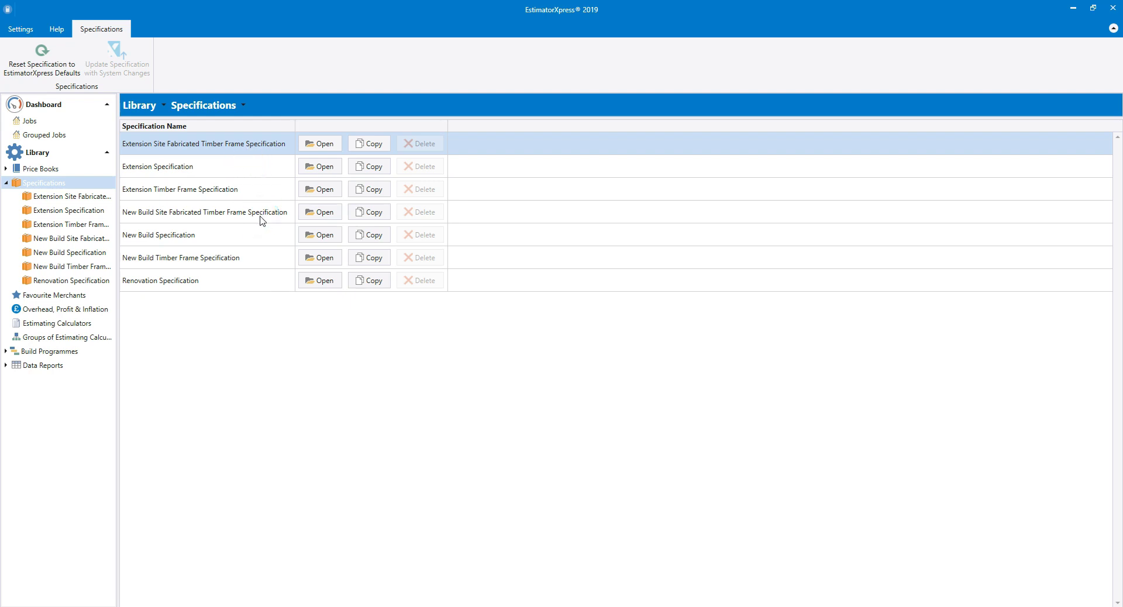
left_click(317, 216)
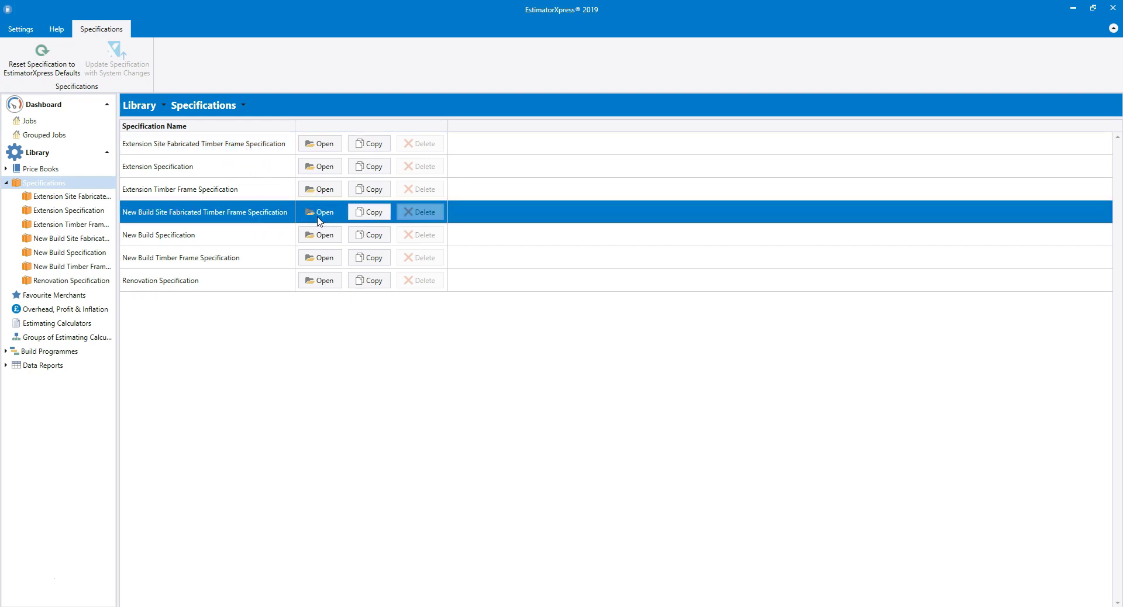
- Open the New Build Site Fabricated Timber Frame Specification filtered to 'Included in Timber Frame' descriptions
left_click(320, 220)
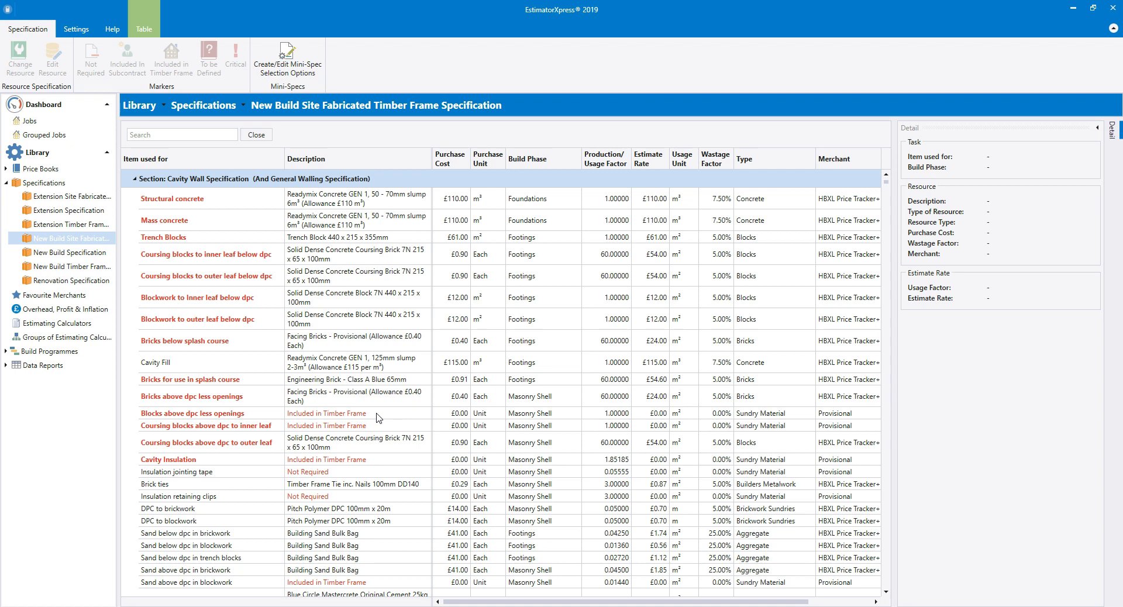
left_click(329, 158)
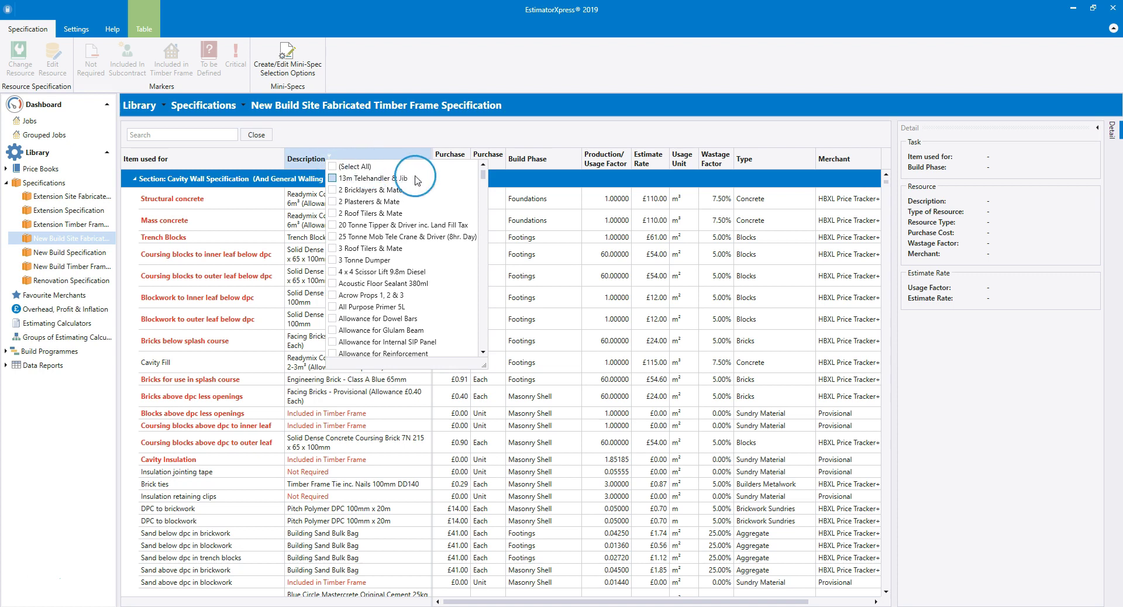
left_click(483, 175)
left_click_drag(483, 176, 479, 244)
left_click(417, 225)
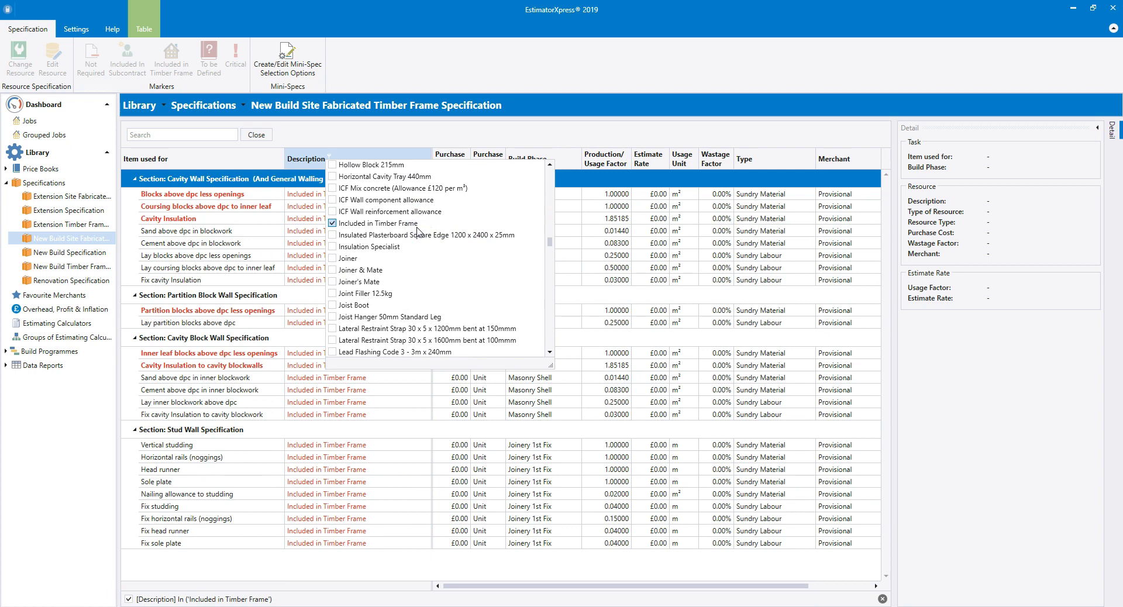
left_click(97, 379)
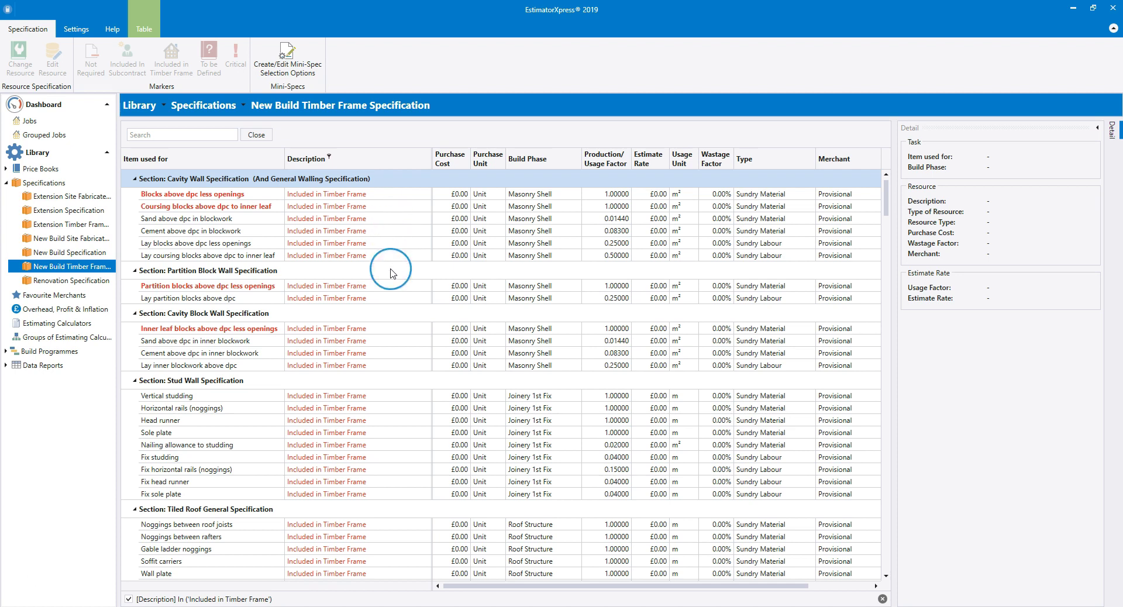
- Scroll the filtered specification down to the Tiled Roof General noggings, fascias and soffits at £0.00
scroll(392, 515, "down", 9)
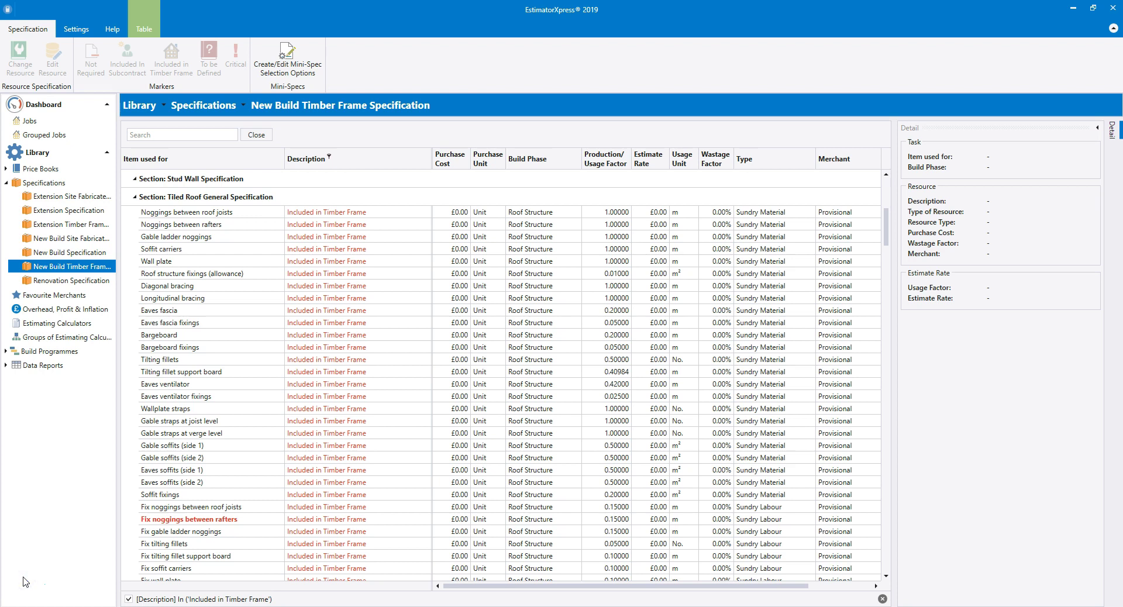
left_click(44, 549)
- Create Job 11 from the Apex Roof Single Storey Extension standard job template
left_click(67, 107)
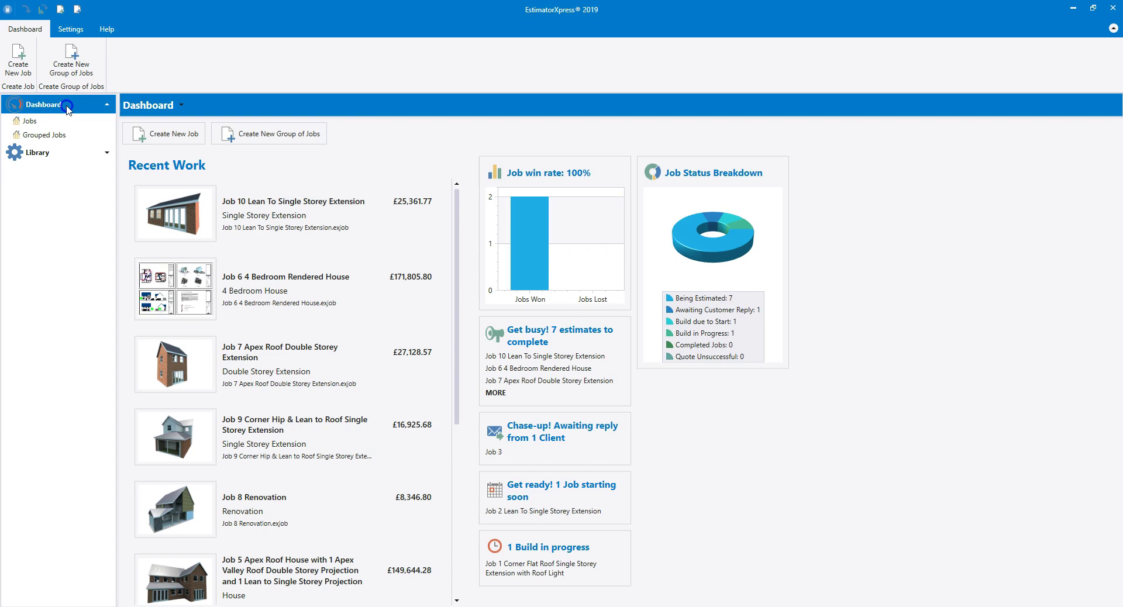
left_click(161, 141)
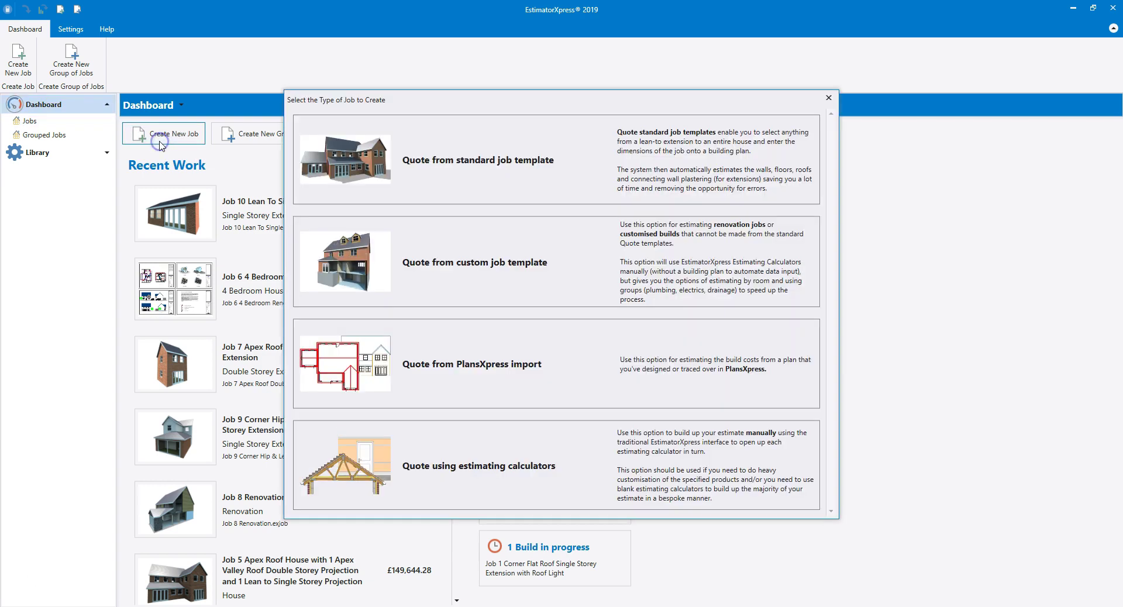
left_click(502, 182)
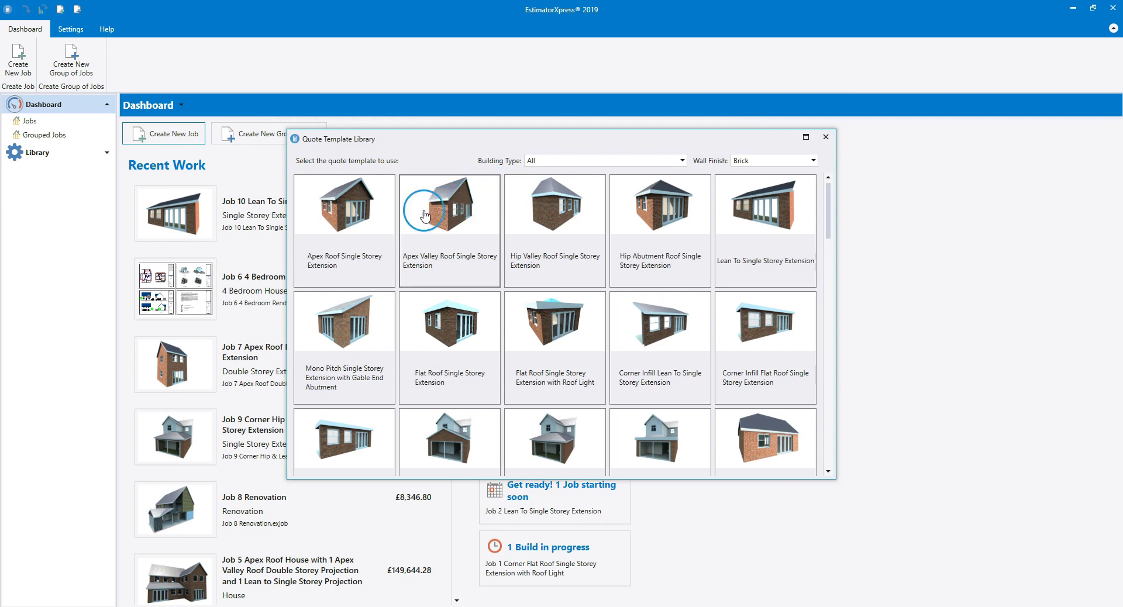
left_click(368, 226)
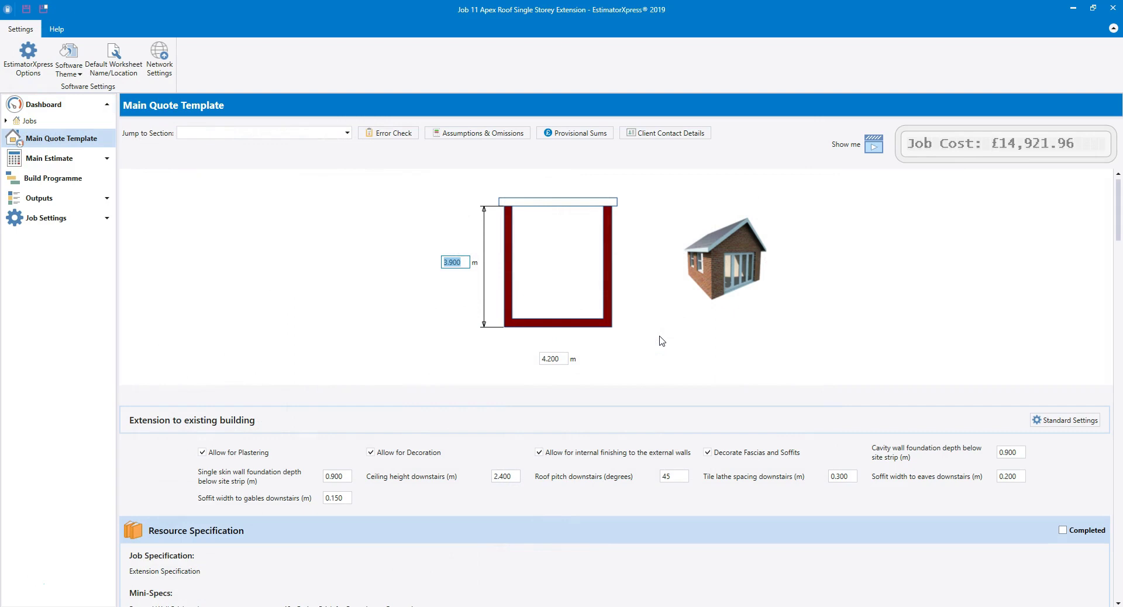
- Make Extension Site Fabricated Timber Frame the job's main specification and recalculate to £13,979.63
scroll(661, 341, "down", 5)
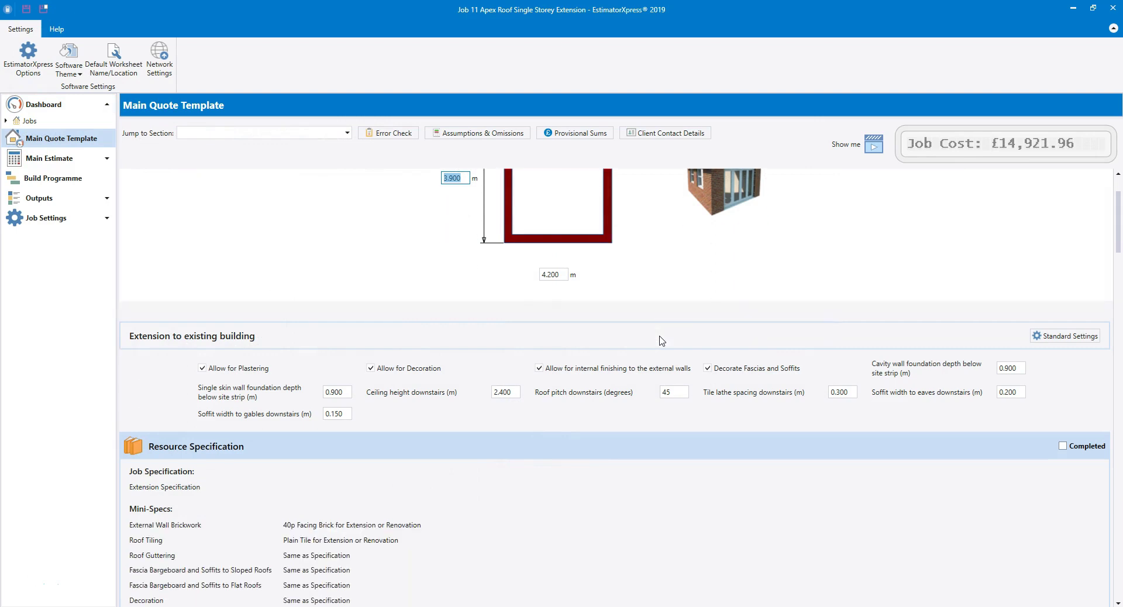
left_click(650, 339)
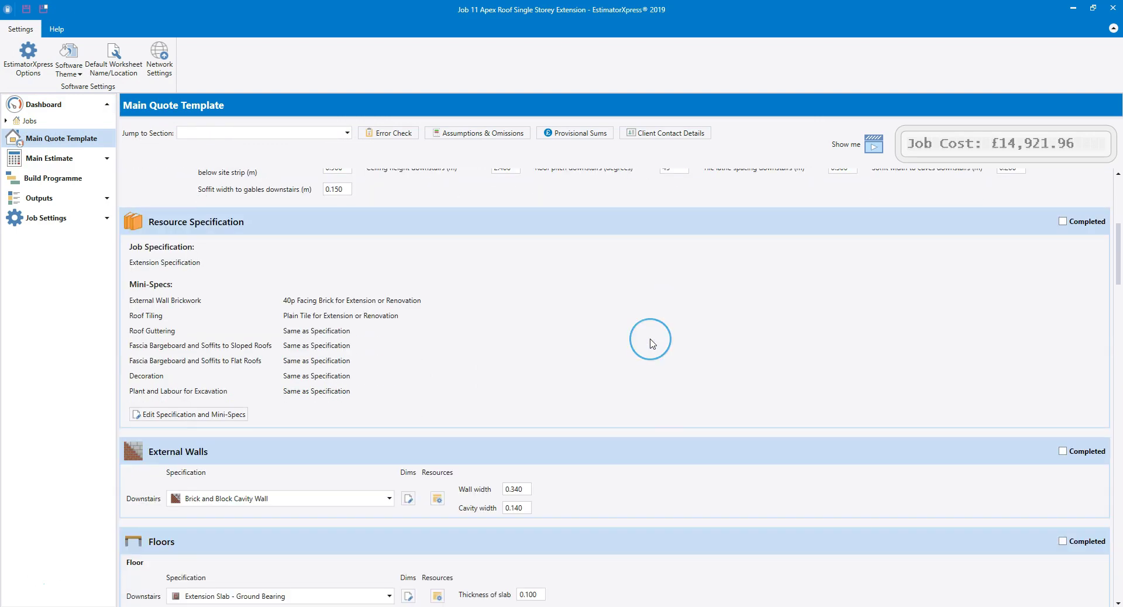
left_click(579, 362)
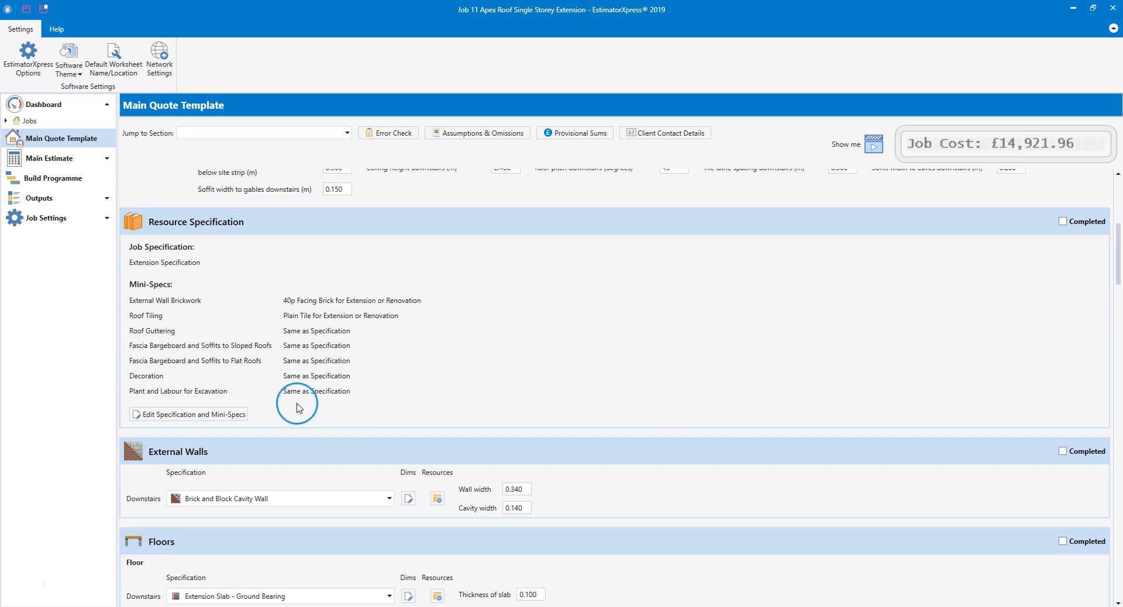
left_click(207, 414)
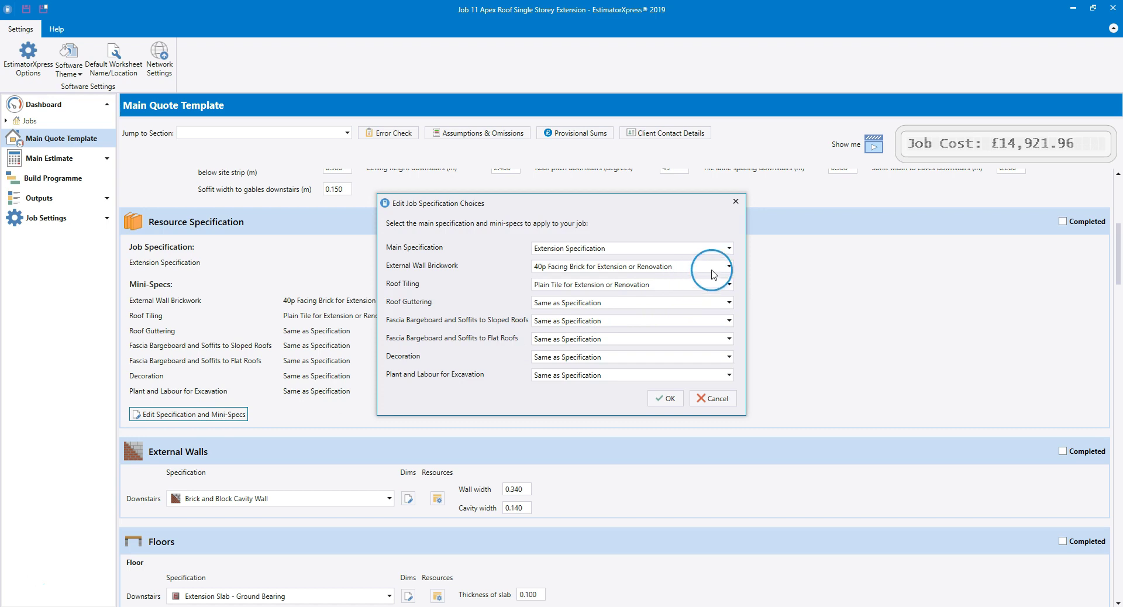
left_click(729, 248)
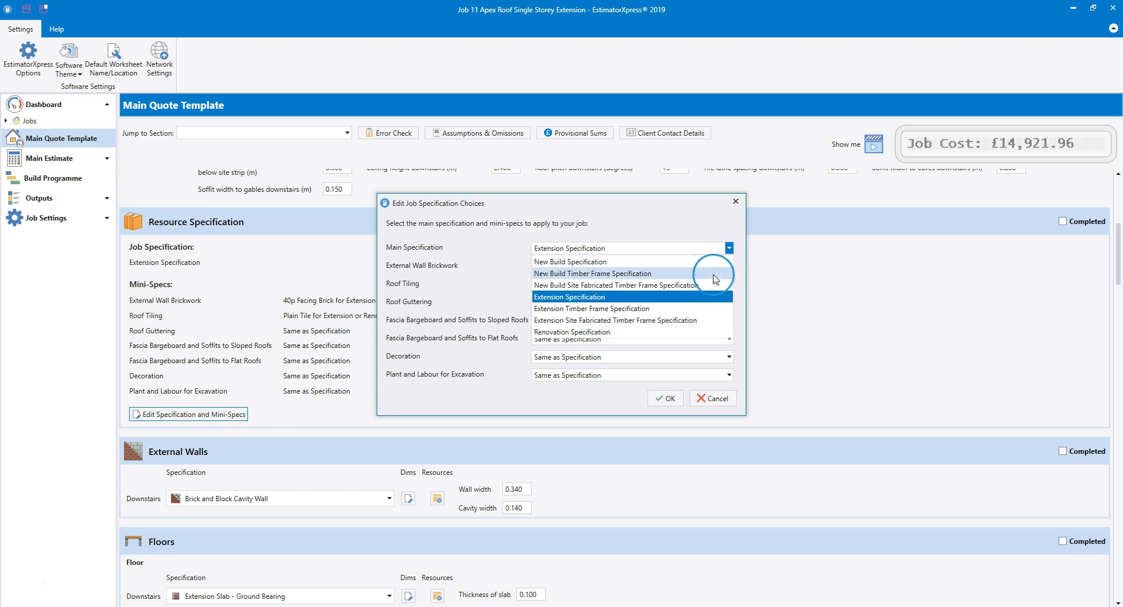
left_click(685, 321)
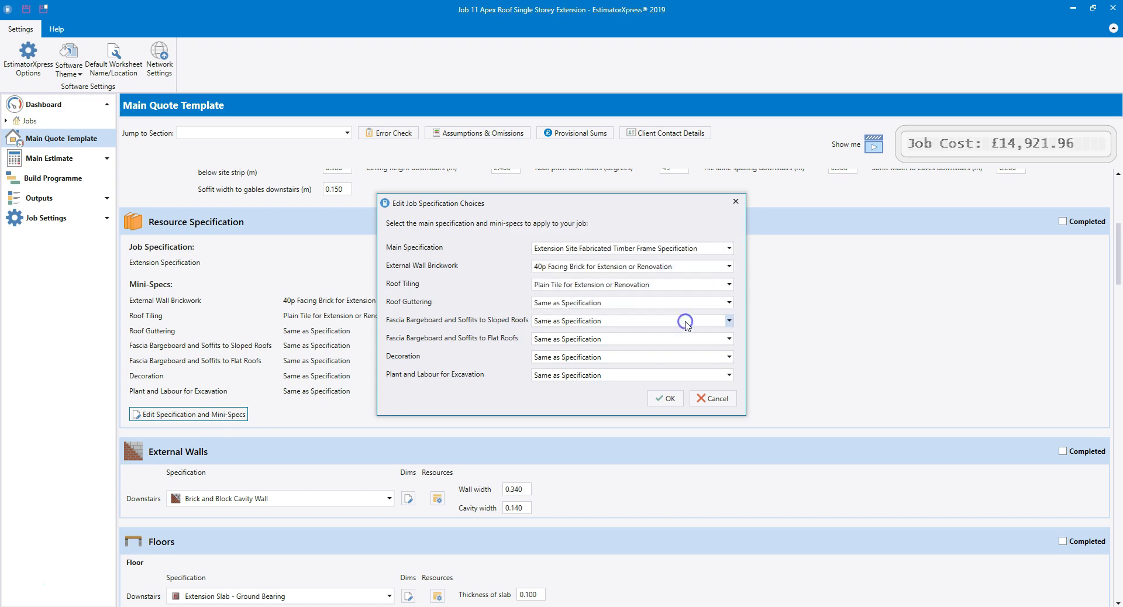
left_click(668, 399)
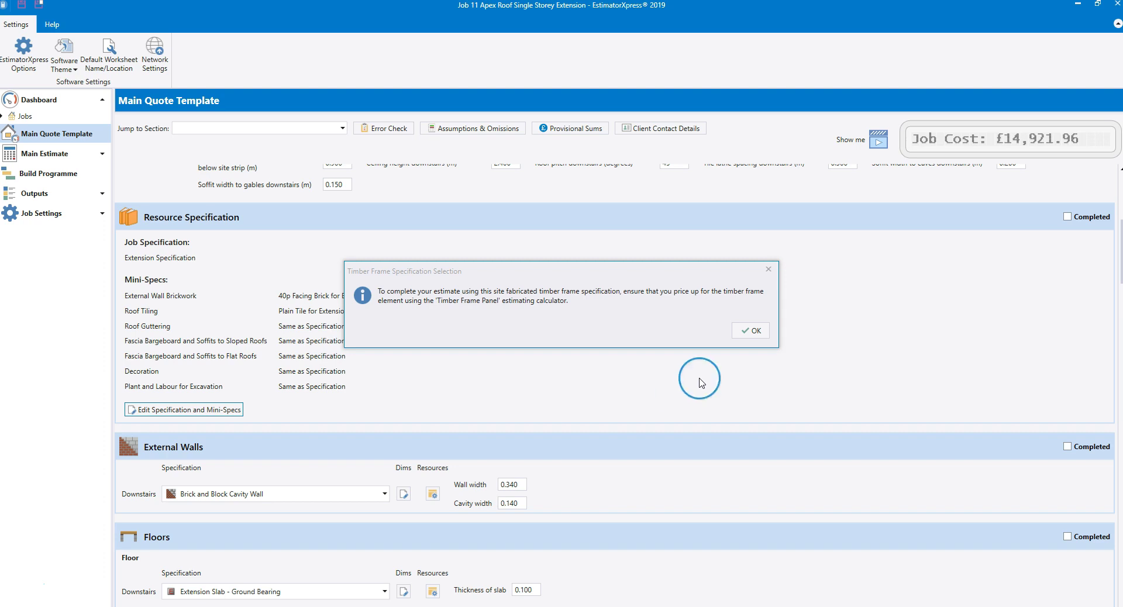
left_click(750, 330)
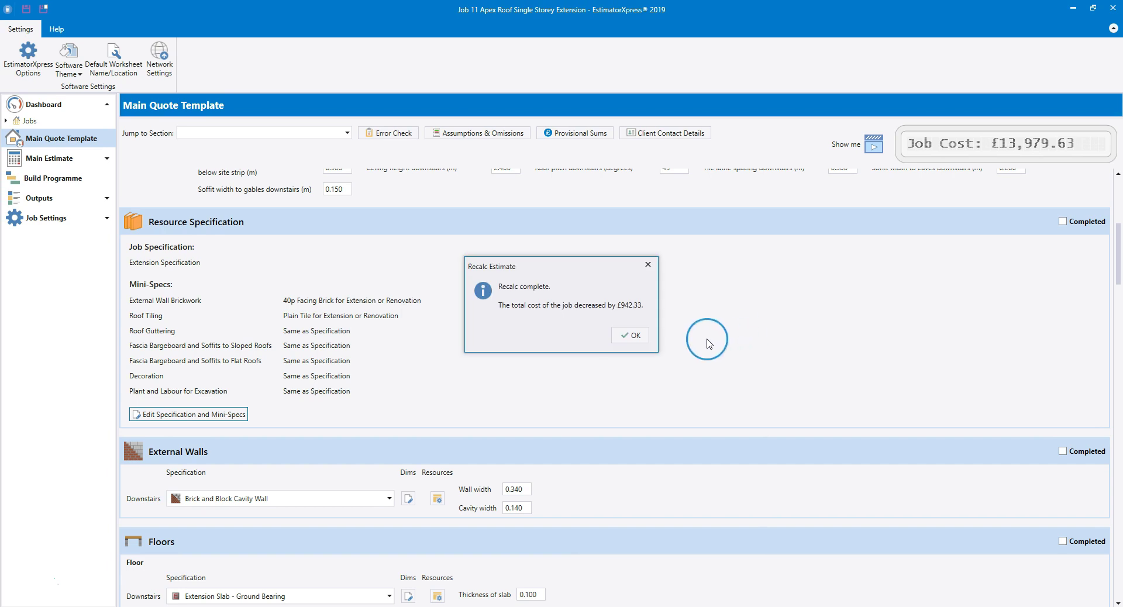
left_click(630, 335)
left_click(626, 339)
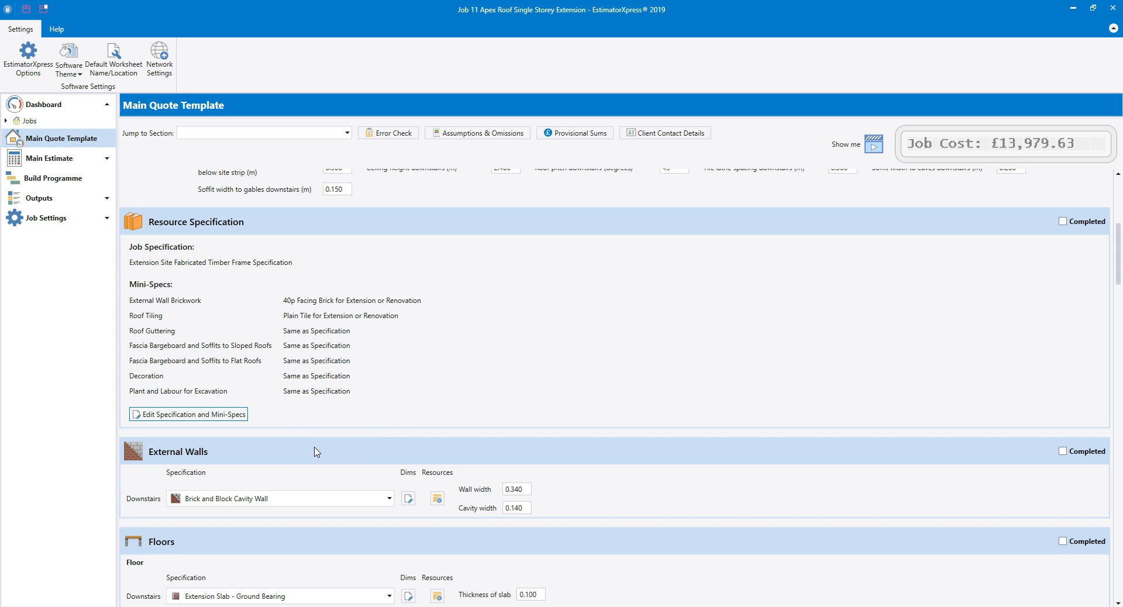
- Accept all four downstairs wall dimension pages unchanged, keeping wall width 0.340 and cavity width 0.140
left_click(409, 498)
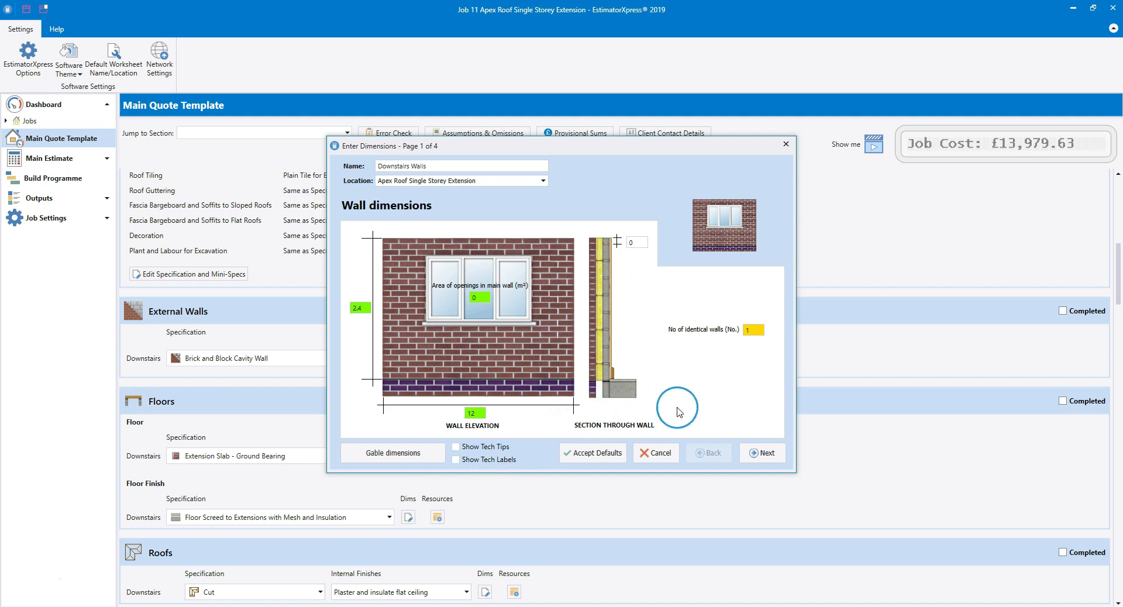
left_click(763, 454)
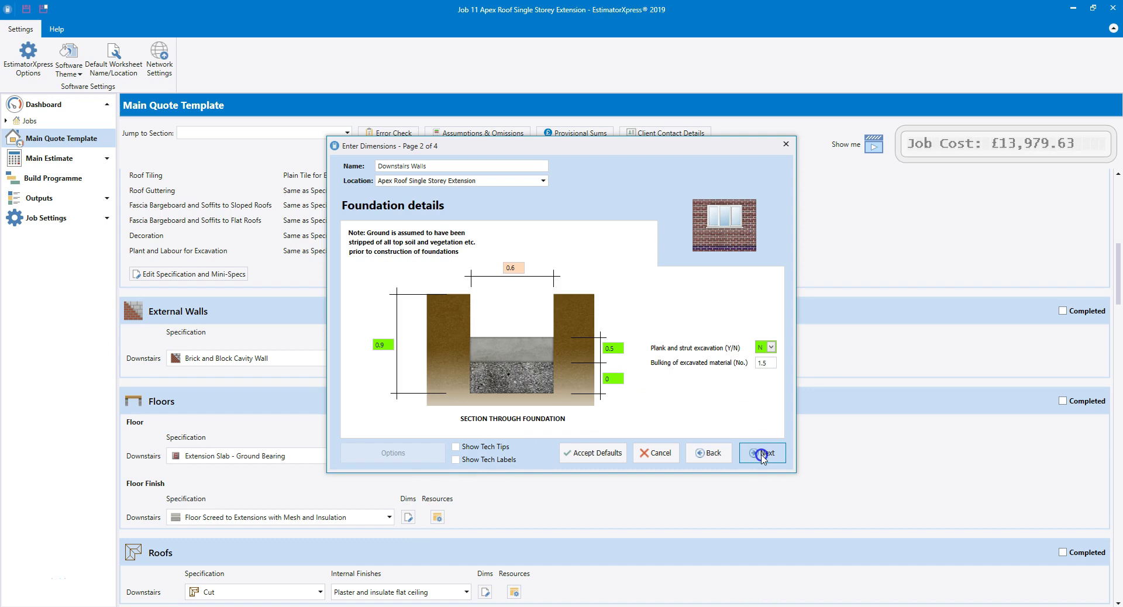
left_click(762, 454)
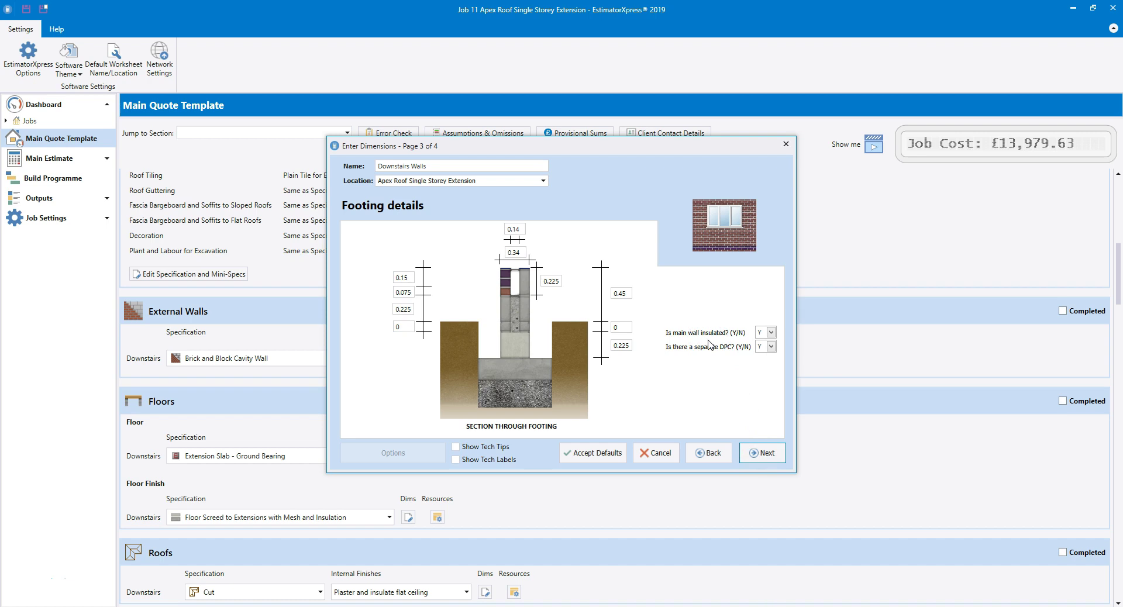
left_click(767, 454)
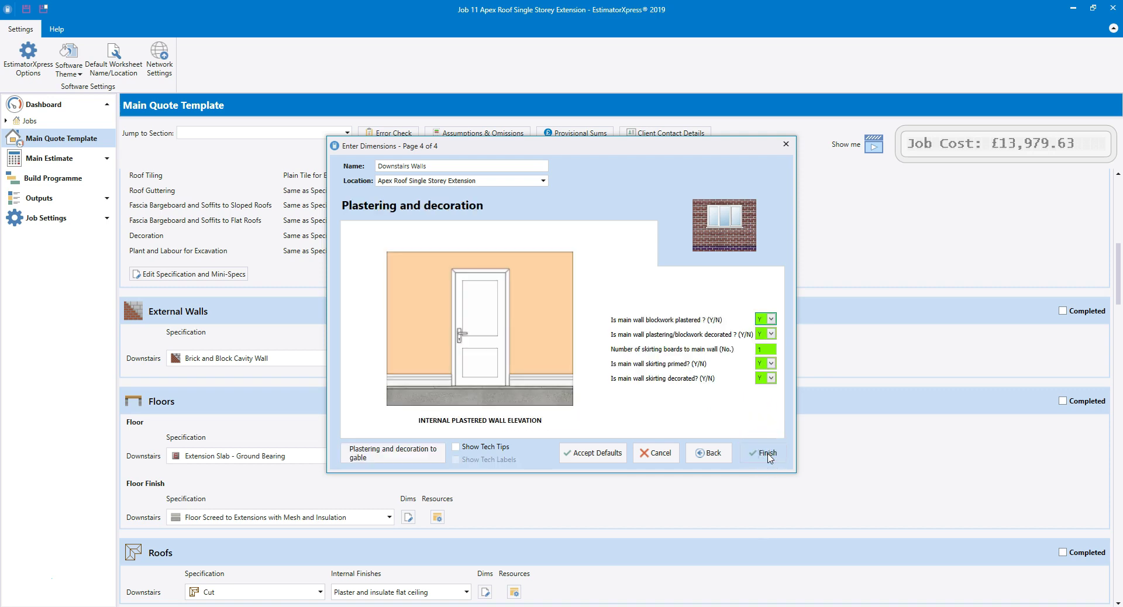
left_click(767, 454)
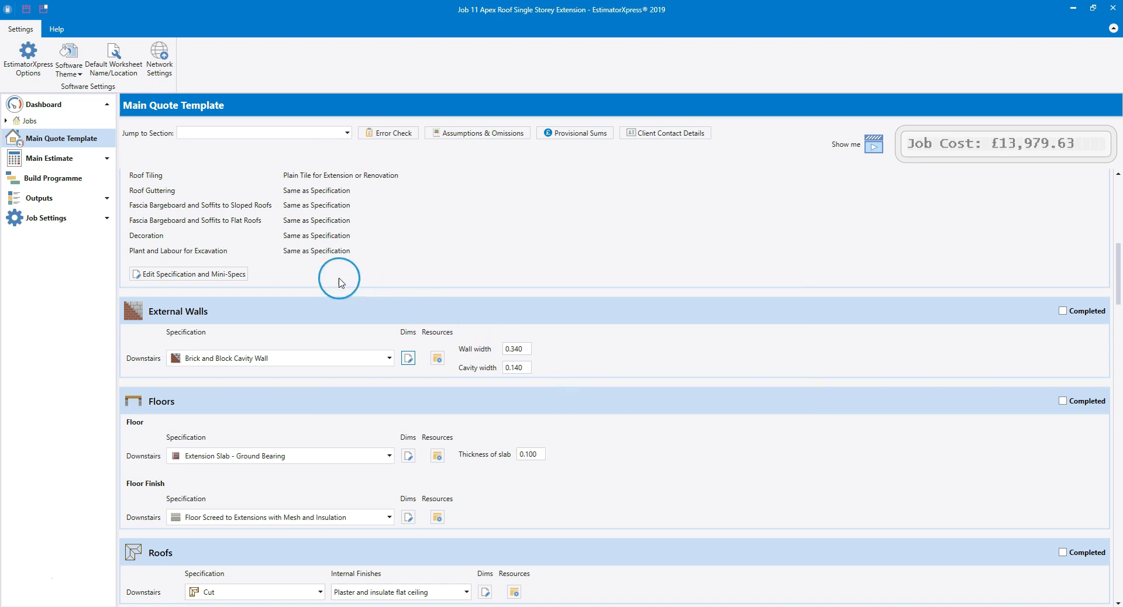
- Open Brick and Block Cavity Wall, dismiss the timber frame warning, and show its External Walls worksheet
left_click(108, 163)
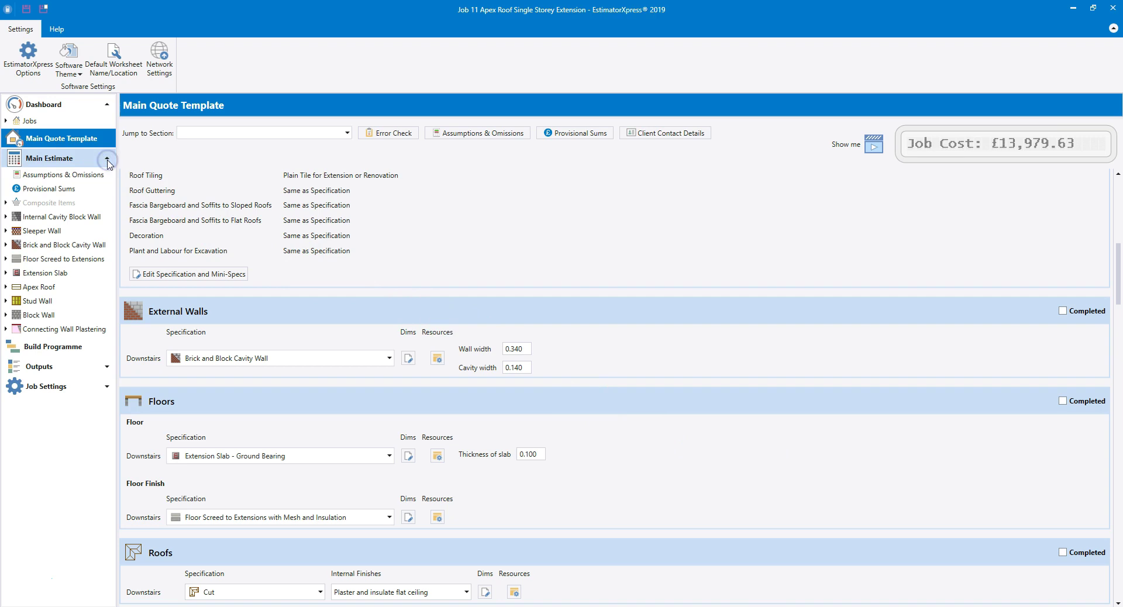
left_click(87, 246)
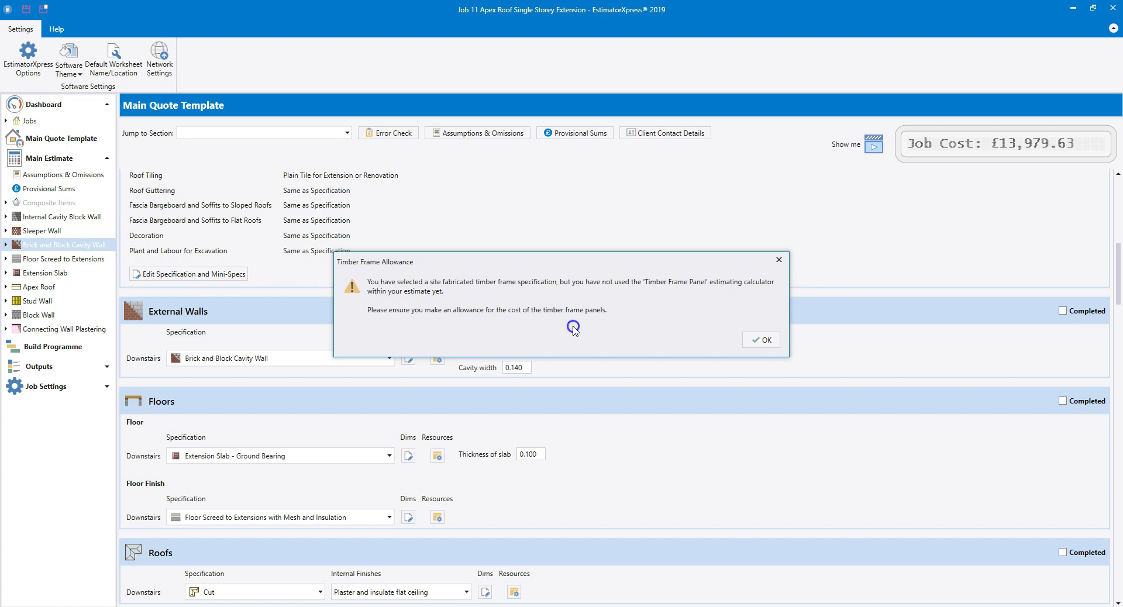
left_click(758, 341)
left_click_drag(757, 332, 762, 222)
left_click(760, 179)
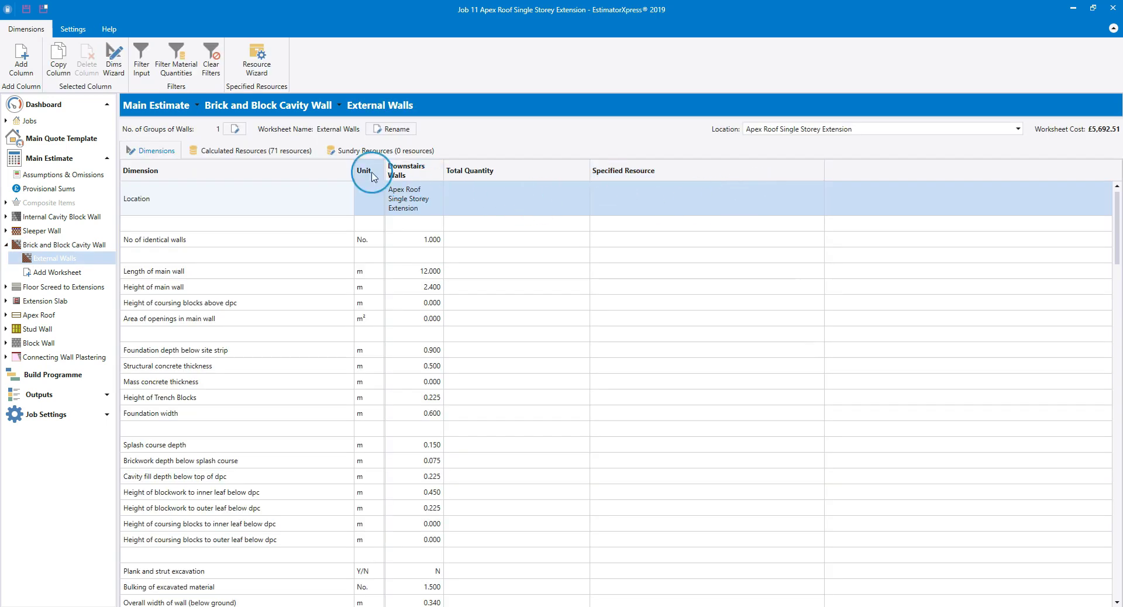
- List the External Walls worksheet's 71 calculated resources
left_click(264, 155)
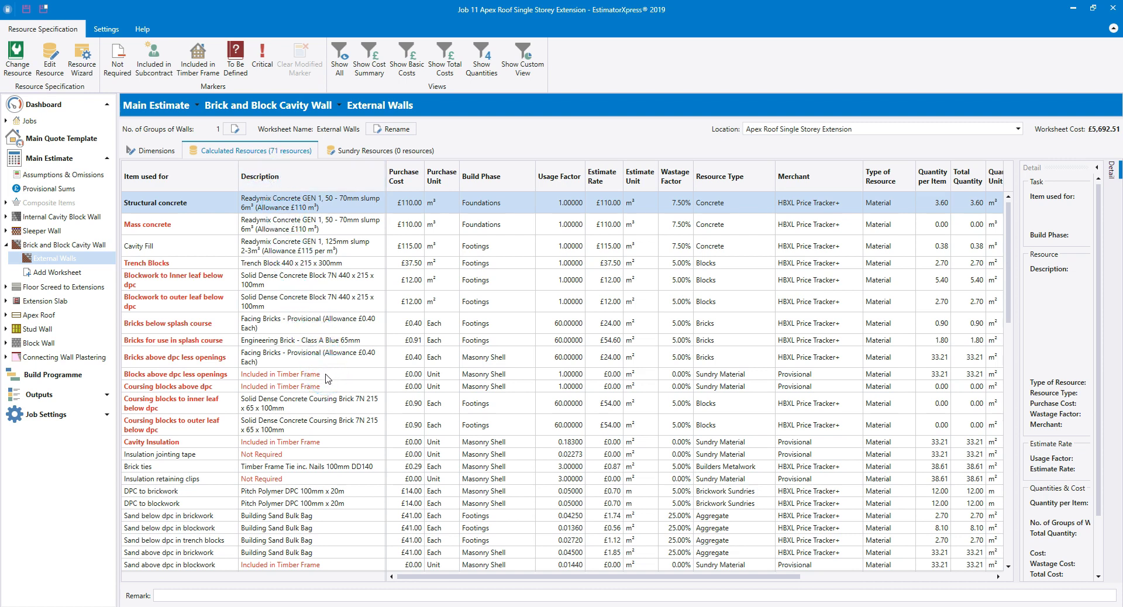
- Inspect Cavity Insulation, scroll through the External Walls resources, then return to the Main Estimate overview
left_click(337, 443)
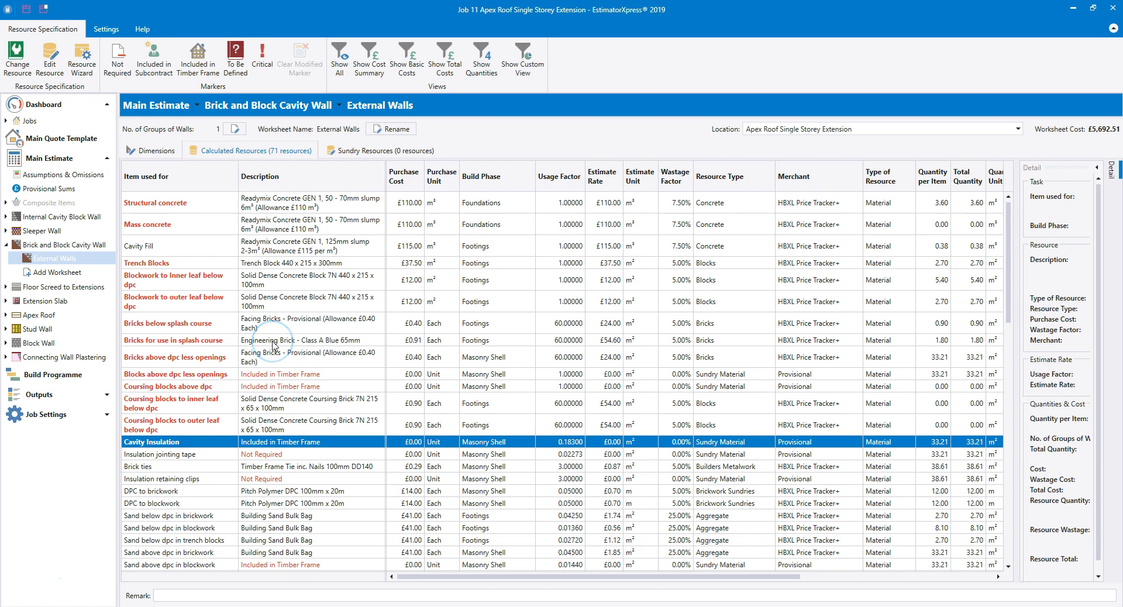
scroll(273, 346, "down", 5)
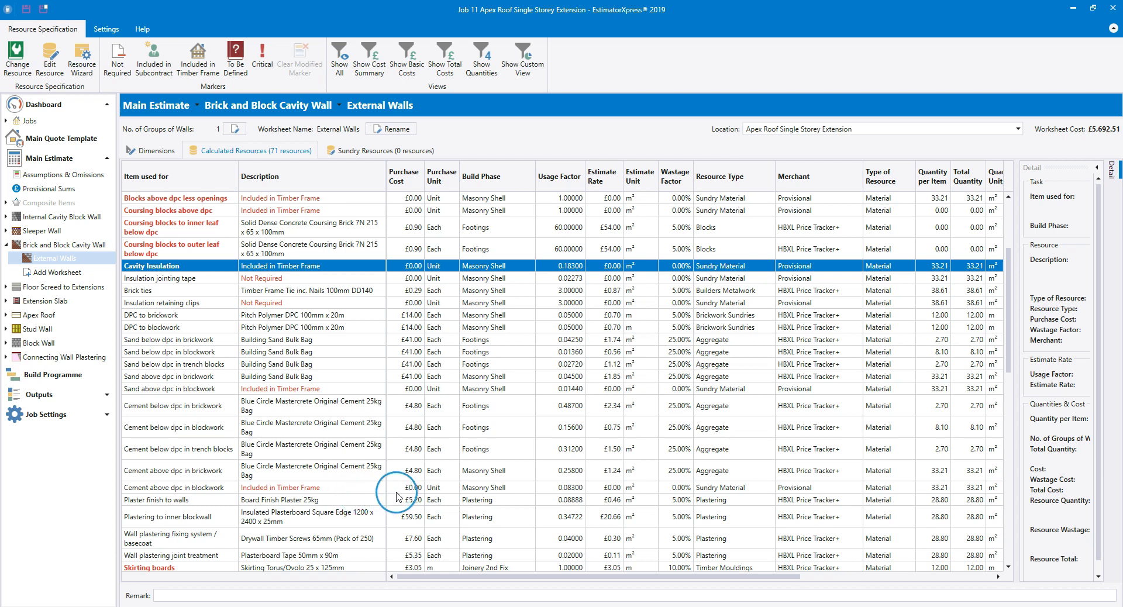
scroll(397, 496, "down", 5)
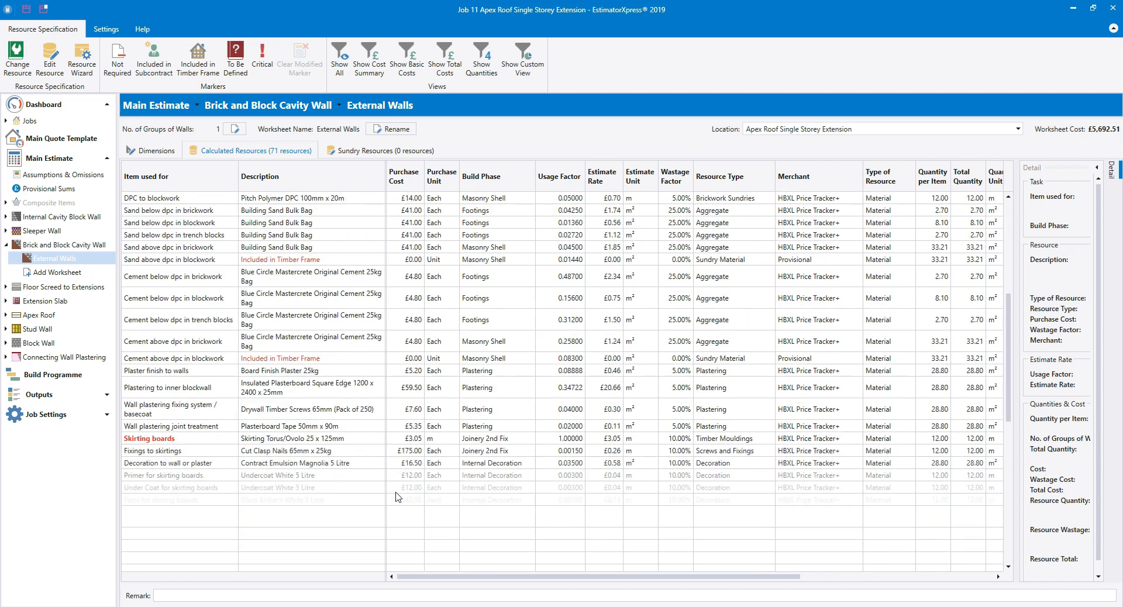
scroll(397, 496, "down", 3)
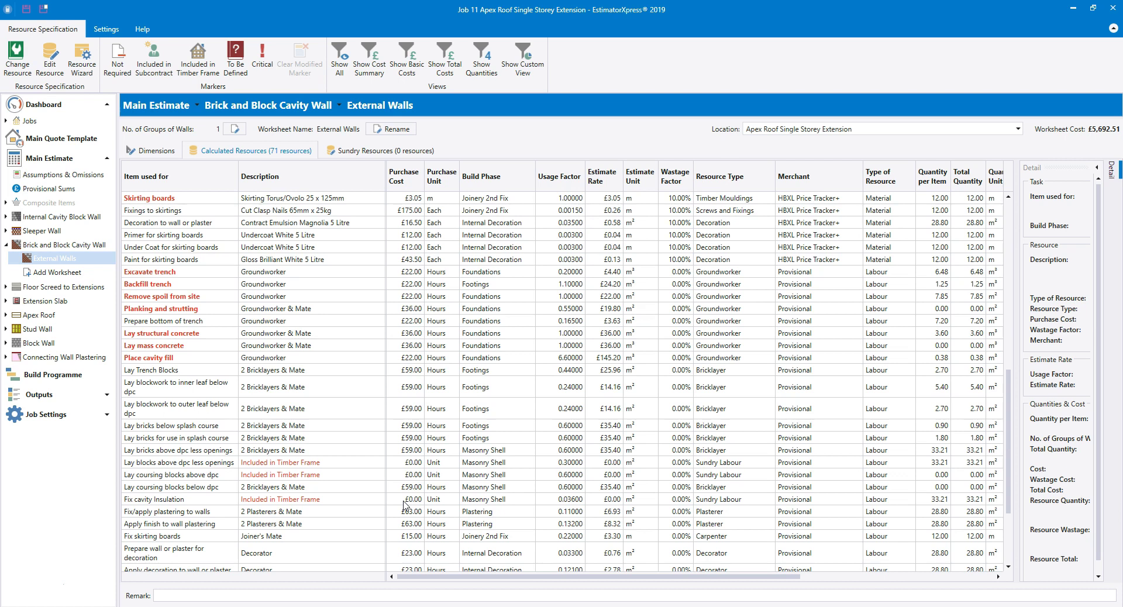
left_click(65, 159)
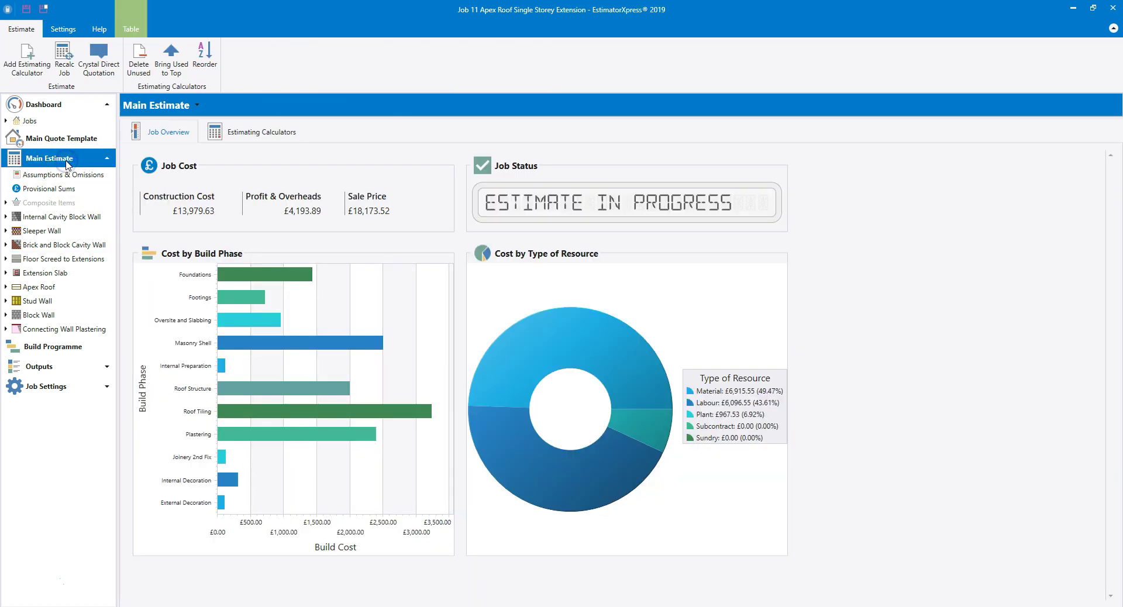
- Search the calculator list for 'timber frame' and add the Timber Frame Panel calculator to the job
left_click(29, 70)
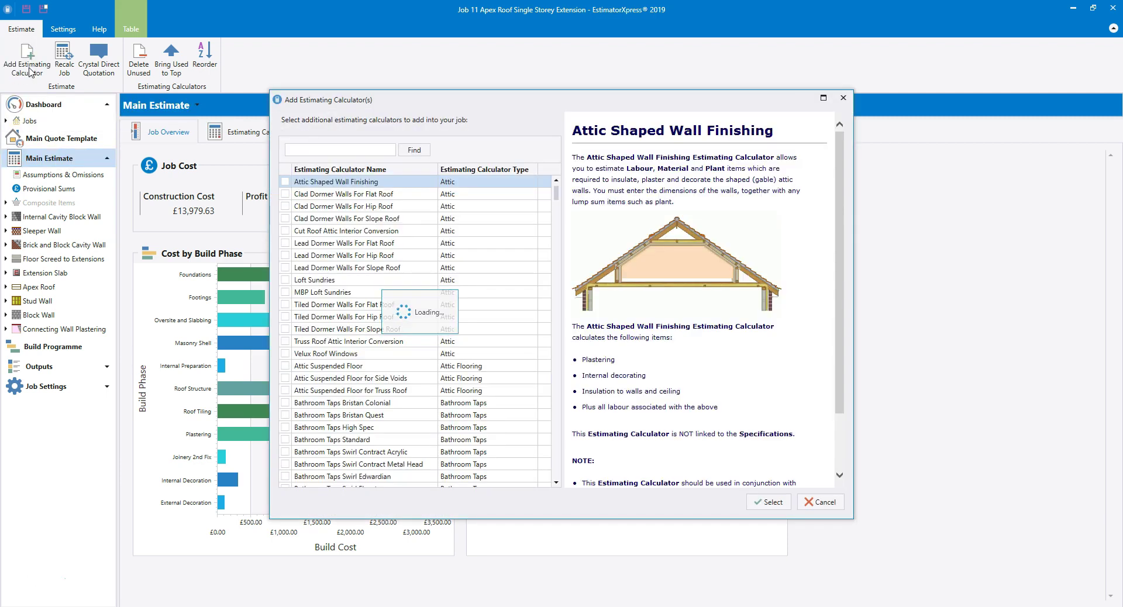
left_click(291, 150)
type("timber frame")
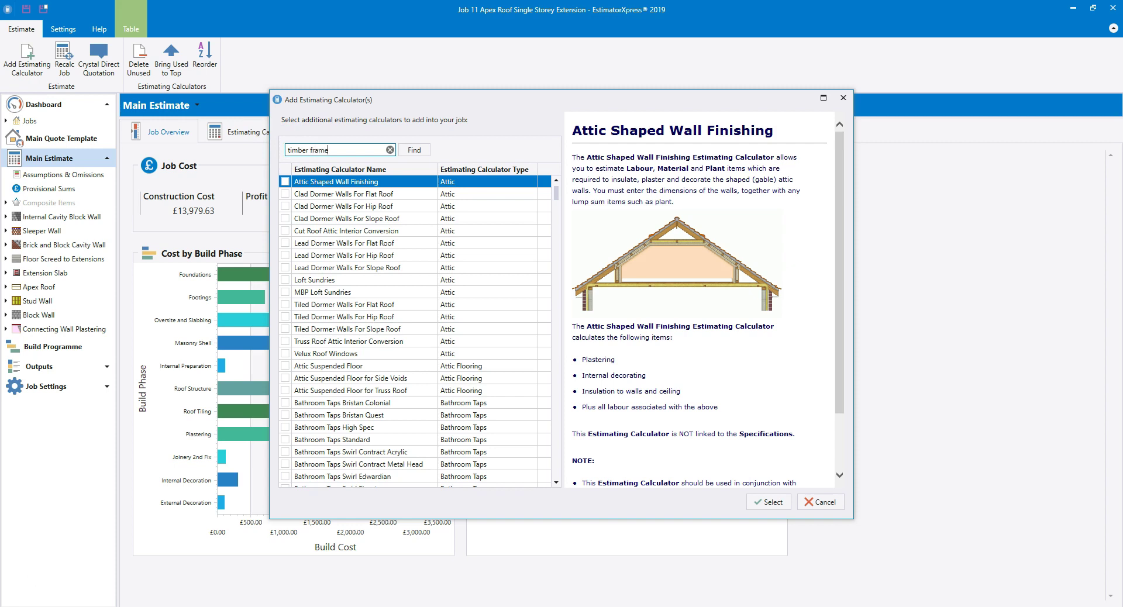
left_click(415, 151)
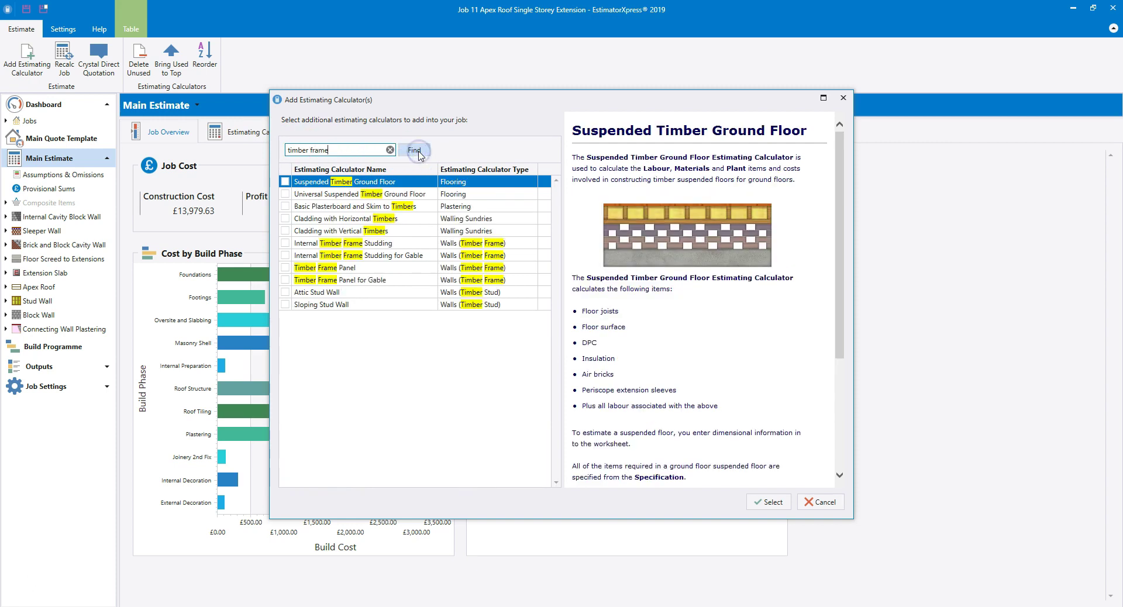
left_click(285, 268)
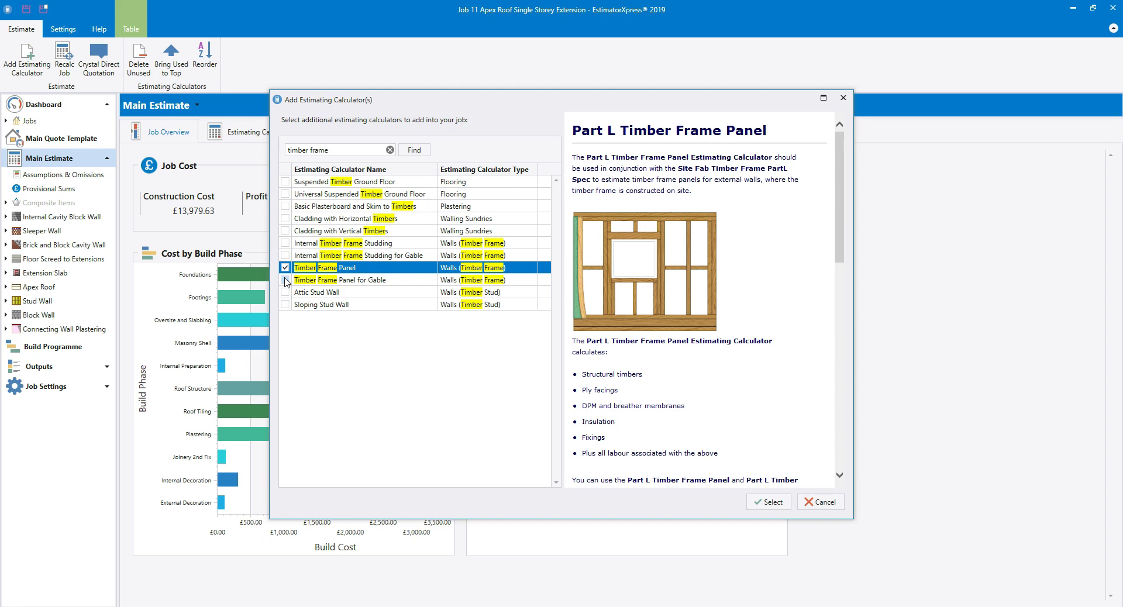
left_click(369, 268)
left_click(768, 502)
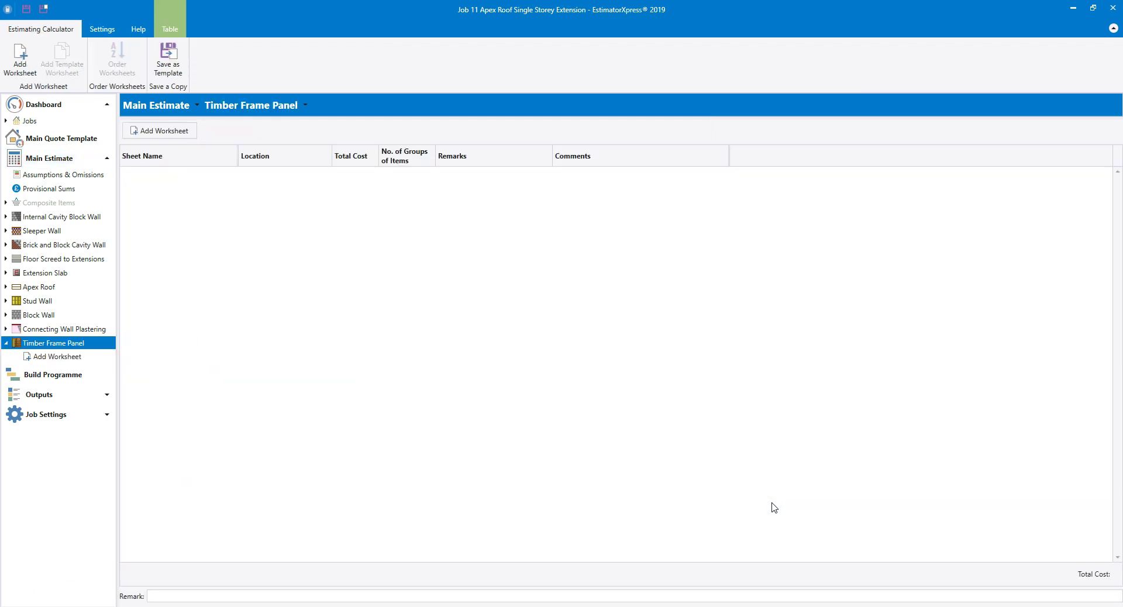
- Add a worksheet named Panel using the Ground floor panel with concrete ground slab template
left_click(768, 503)
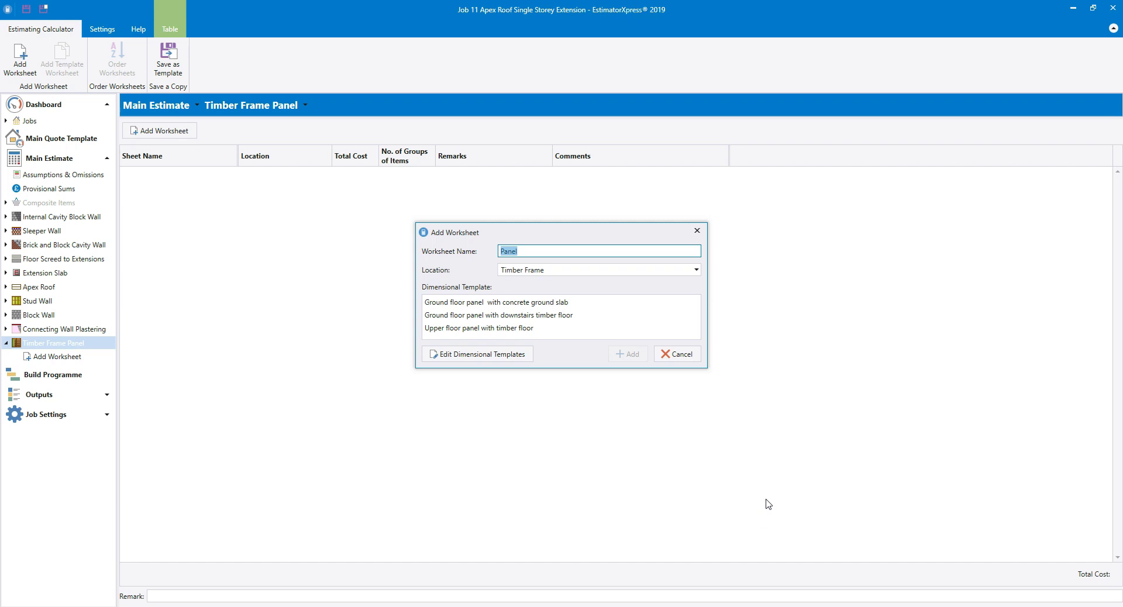
left_click(536, 304)
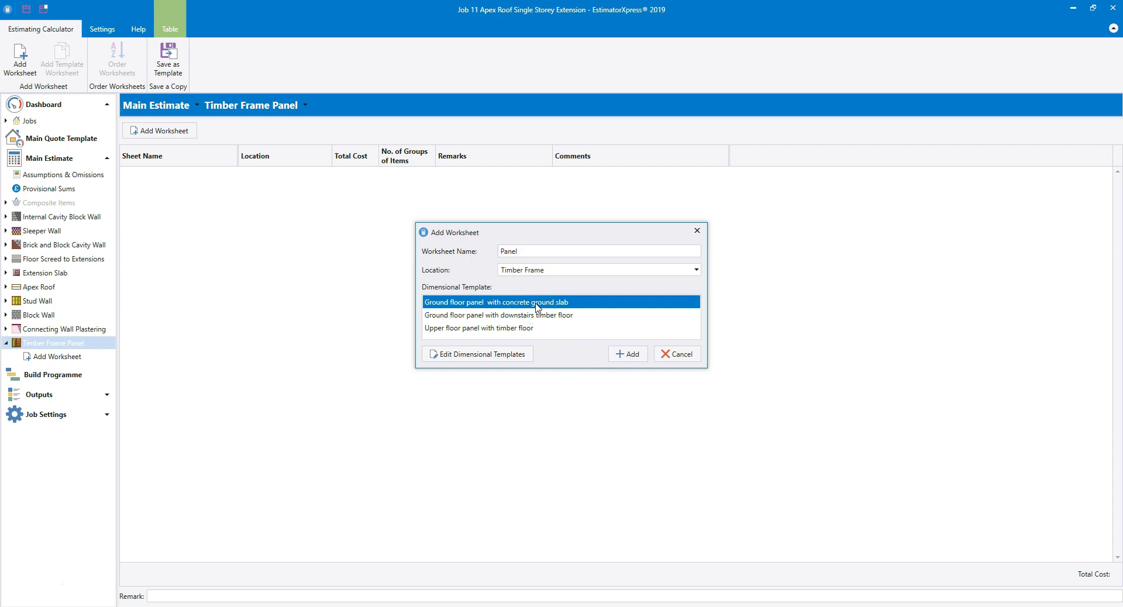
left_click(628, 355)
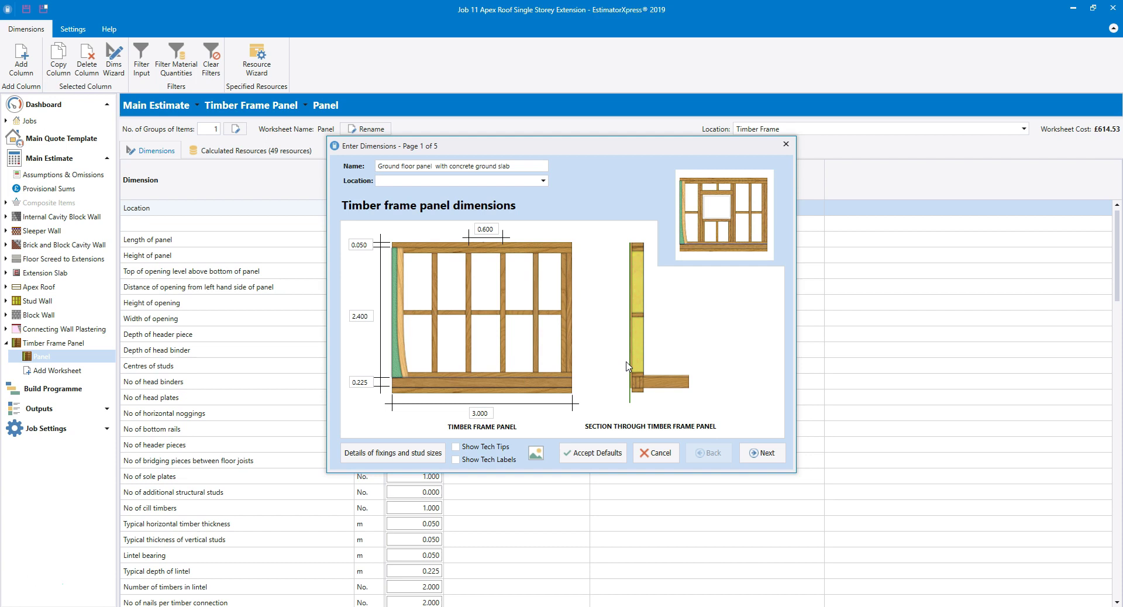
- Turn on technical tips and labels, then set the panel length to 3.9 m
left_click(455, 447)
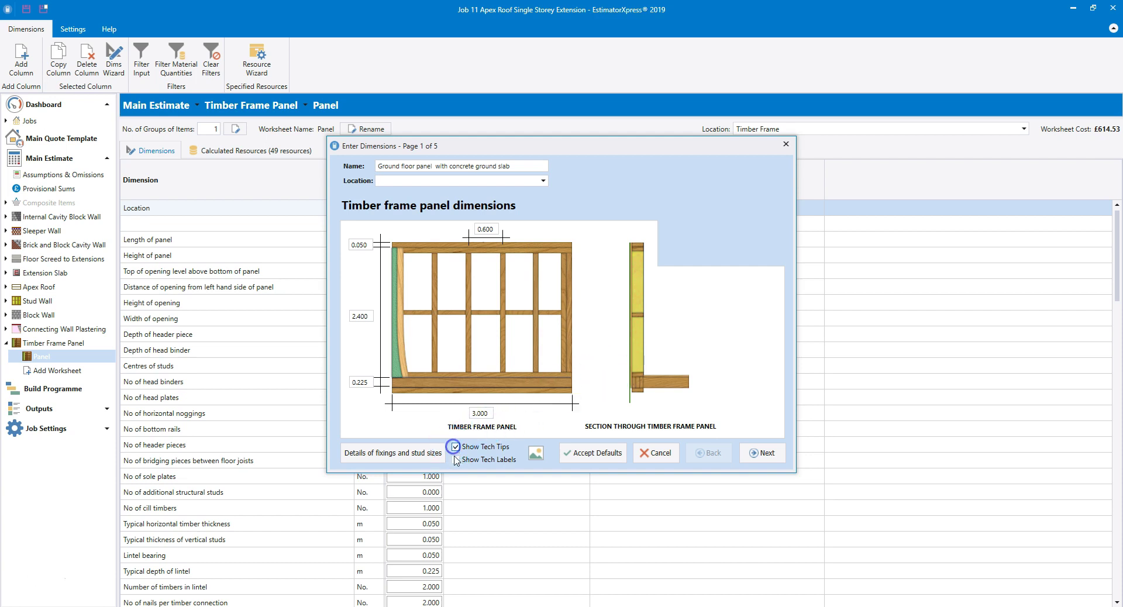
left_click(456, 460)
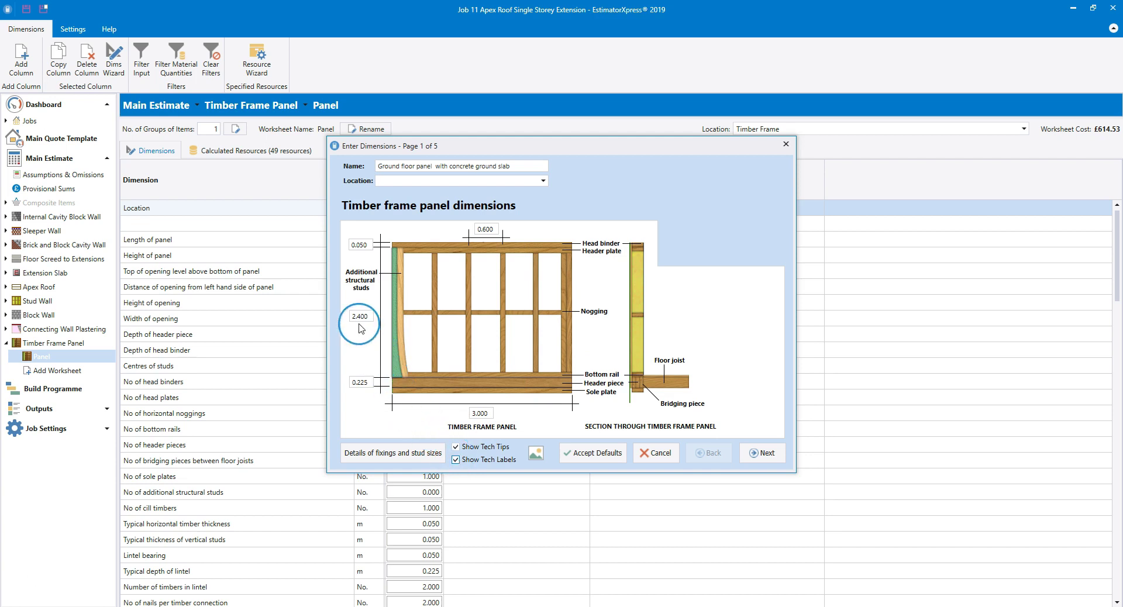
left_click(491, 412)
type("3")
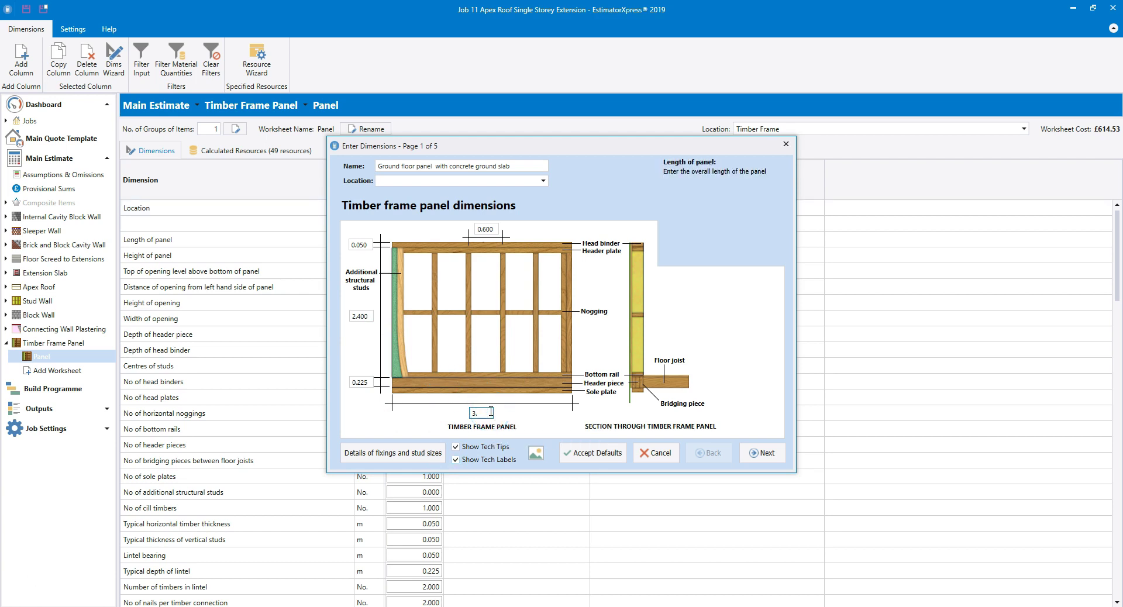
type(".9")
- Check the stud centres value and the fixings and stud size details
mouse_move(368, 367)
mouse_move(369, 247)
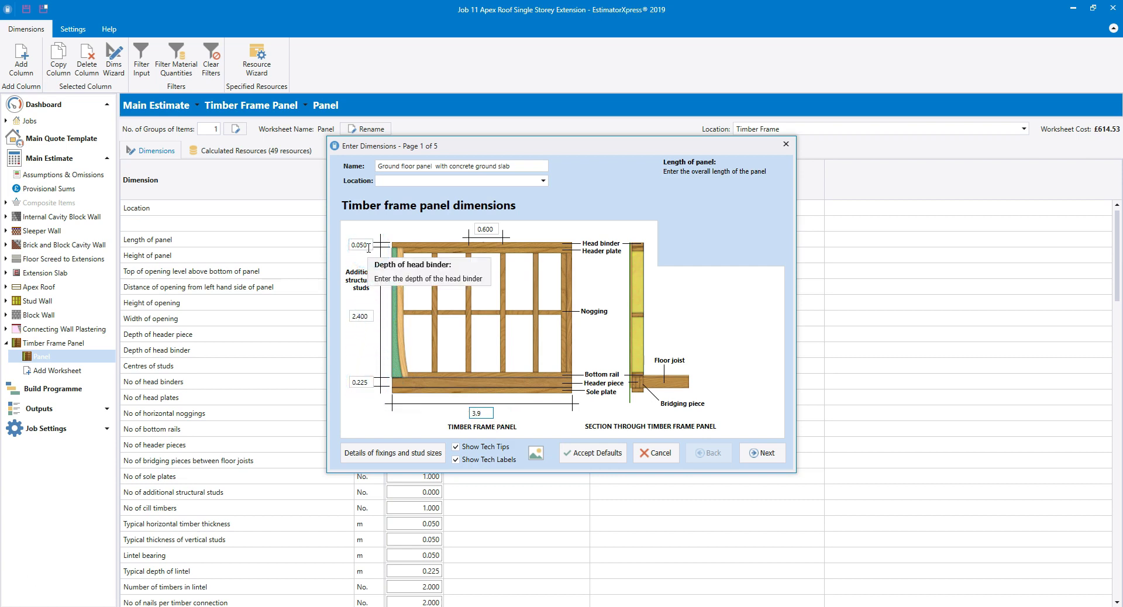
left_click(491, 229)
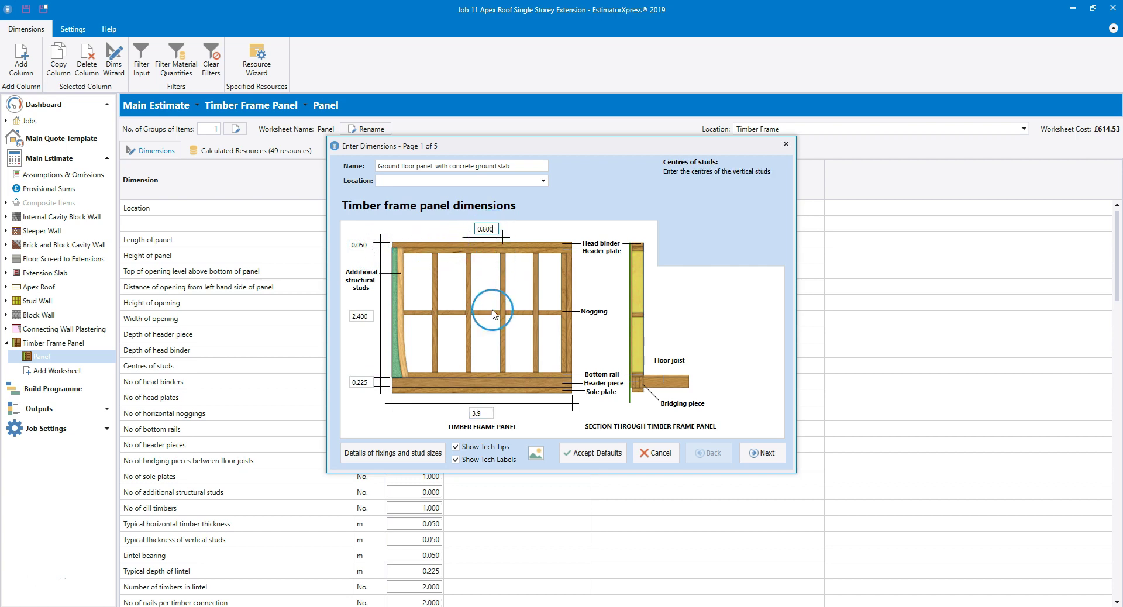
left_click(424, 454)
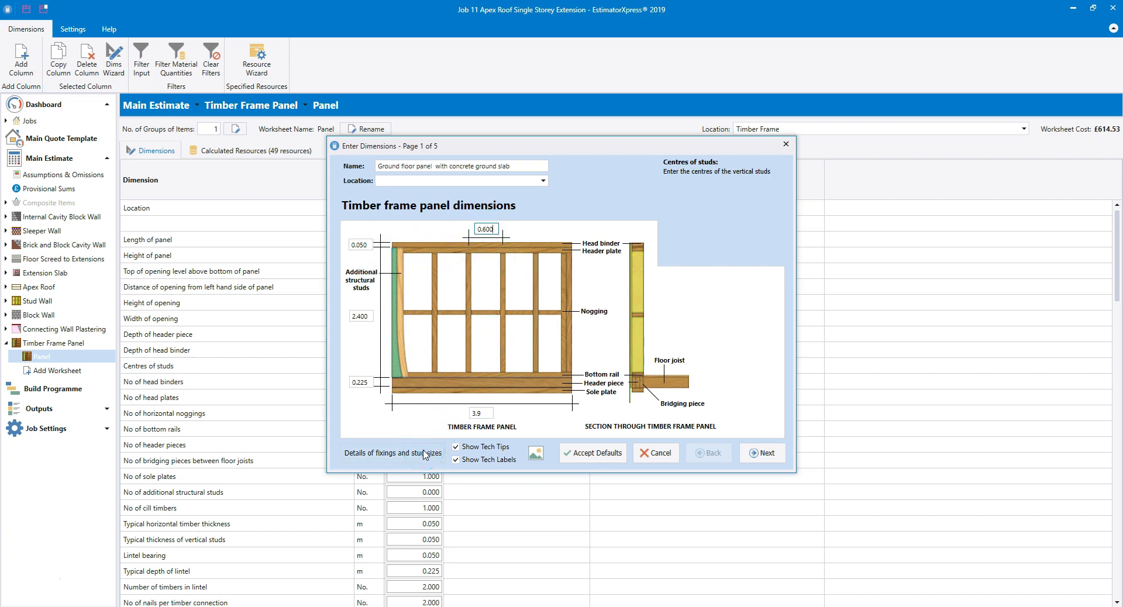
left_click(425, 454)
left_click(426, 454)
- Review the default timber quantities, then pass the insulation and vapour checks page unchanged
left_click(763, 454)
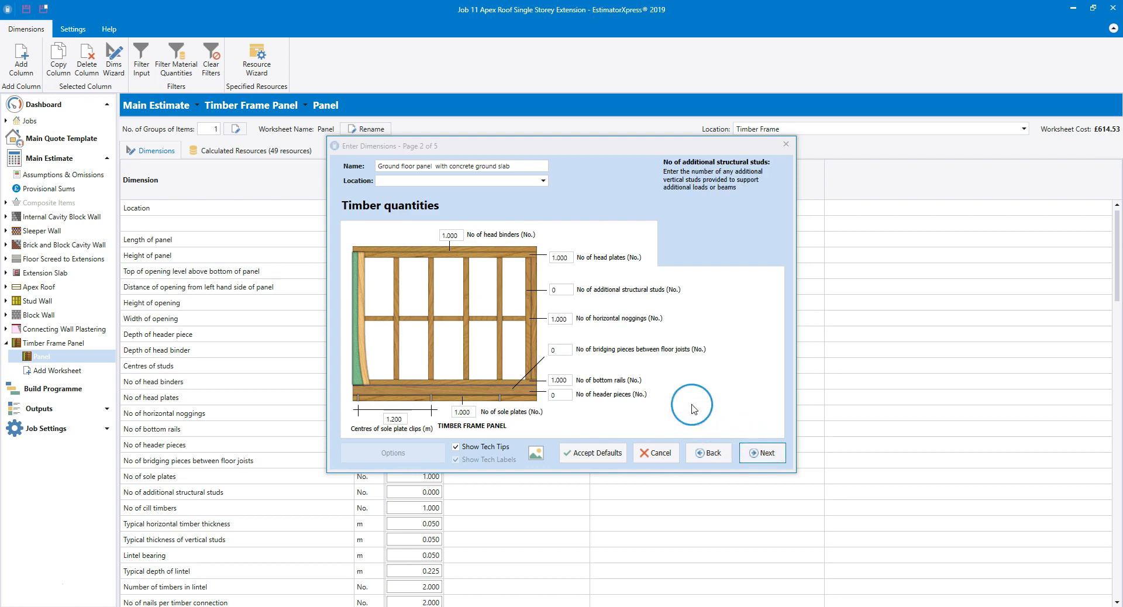
left_click(563, 290)
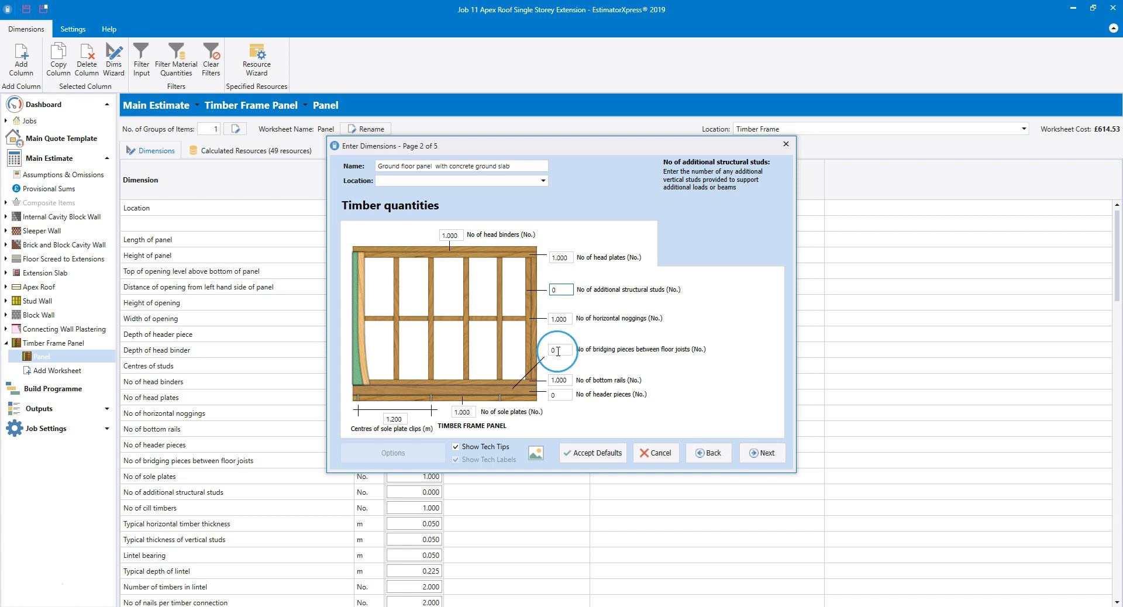
mouse_move(558, 351)
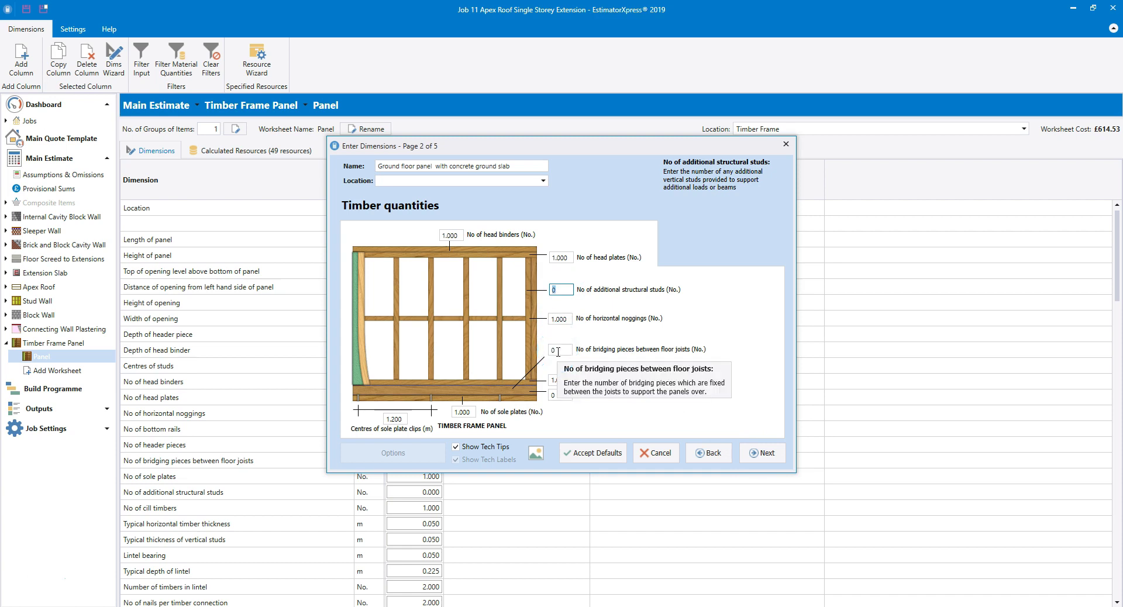
mouse_move(560, 395)
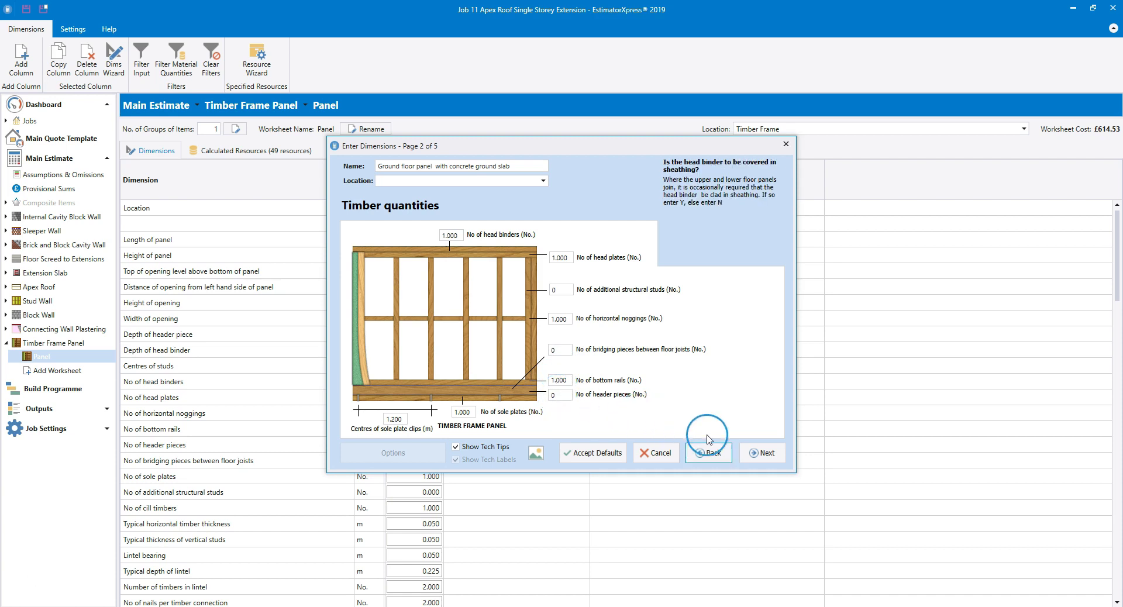
left_click(758, 453)
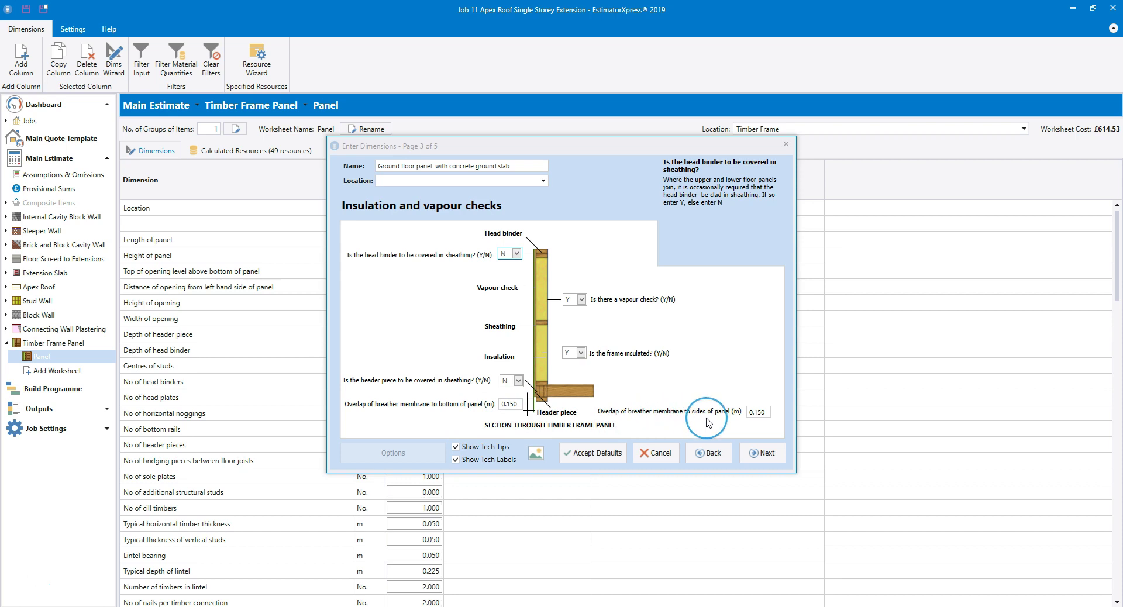
left_click(756, 452)
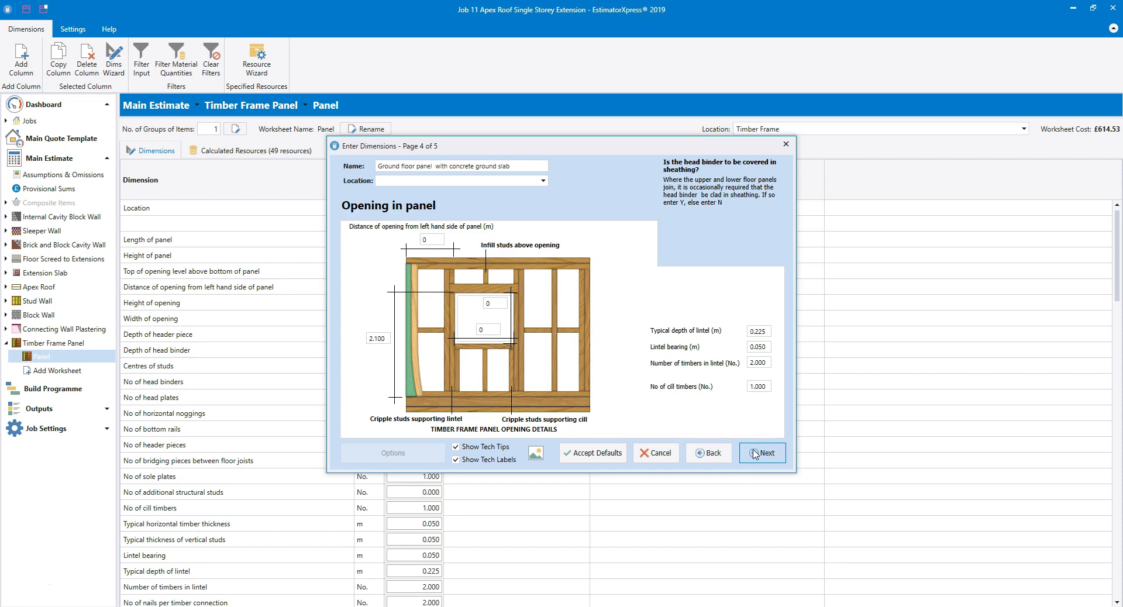
- Set the opening to width 1.8 m, height 1.2 m and 0.8 m from the left side
left_click(485, 330)
type("1.8")
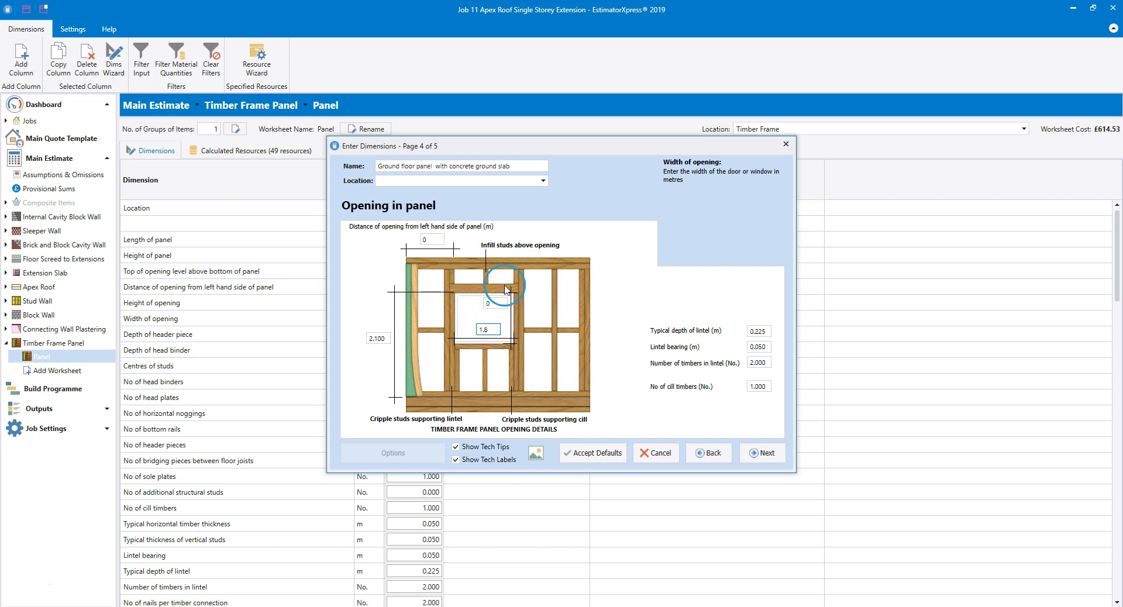
left_click(497, 304)
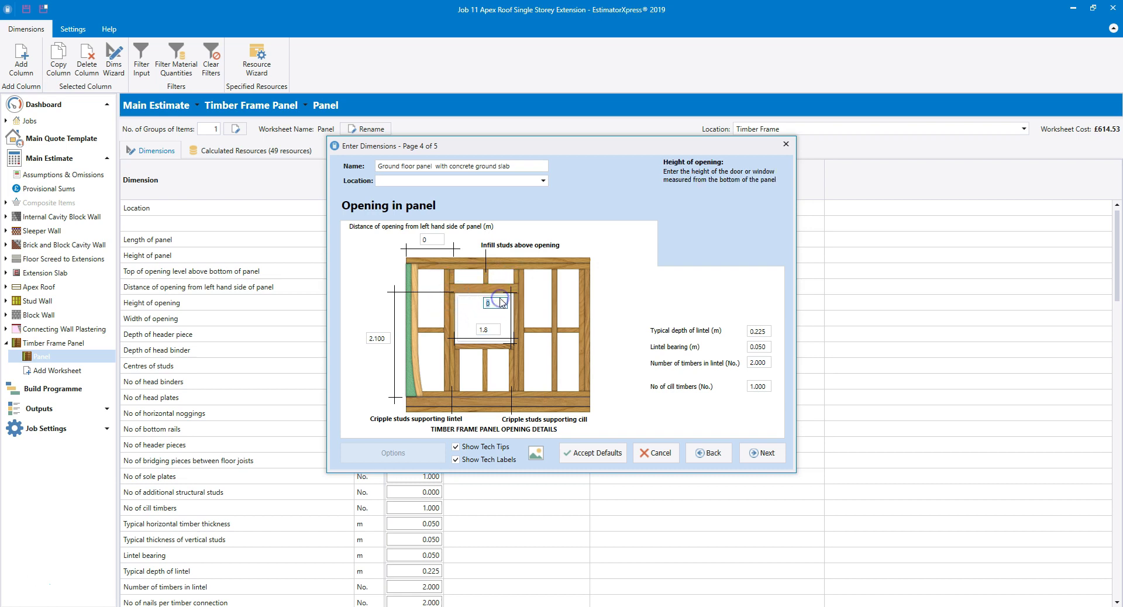
type("1.2")
key("Return")
left_click(434, 239)
key("BackSpace")
type("0.8")
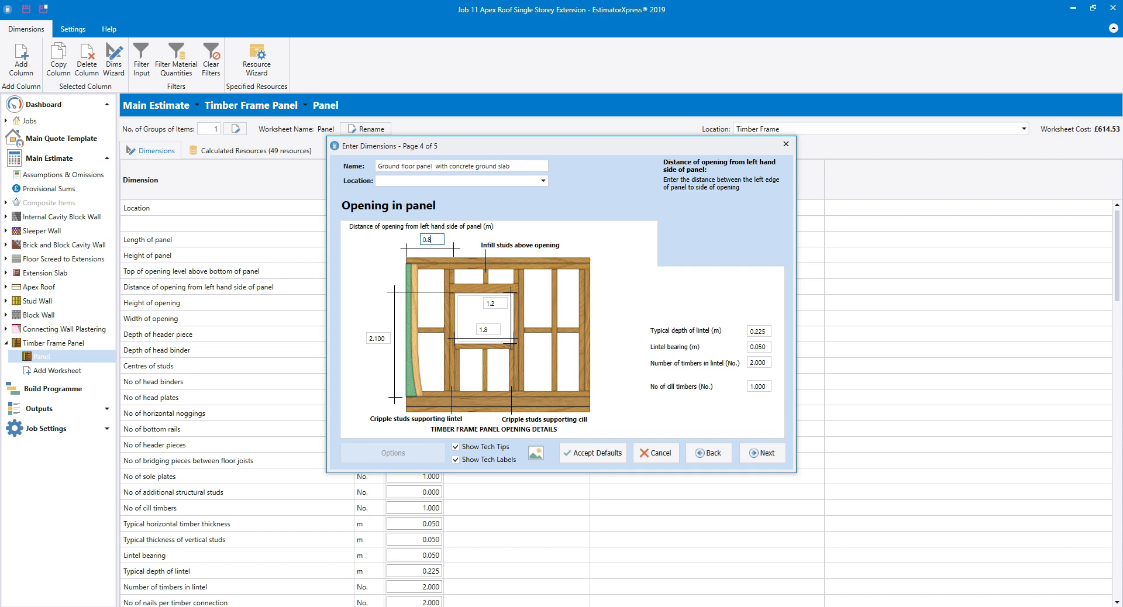
double_click(427, 239)
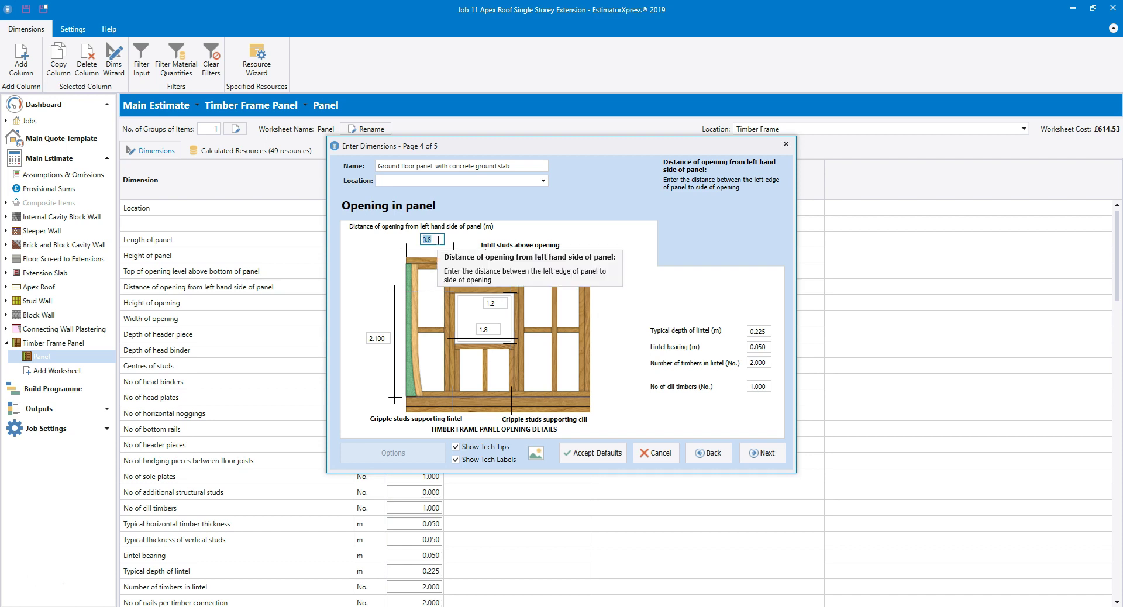
left_click(753, 409)
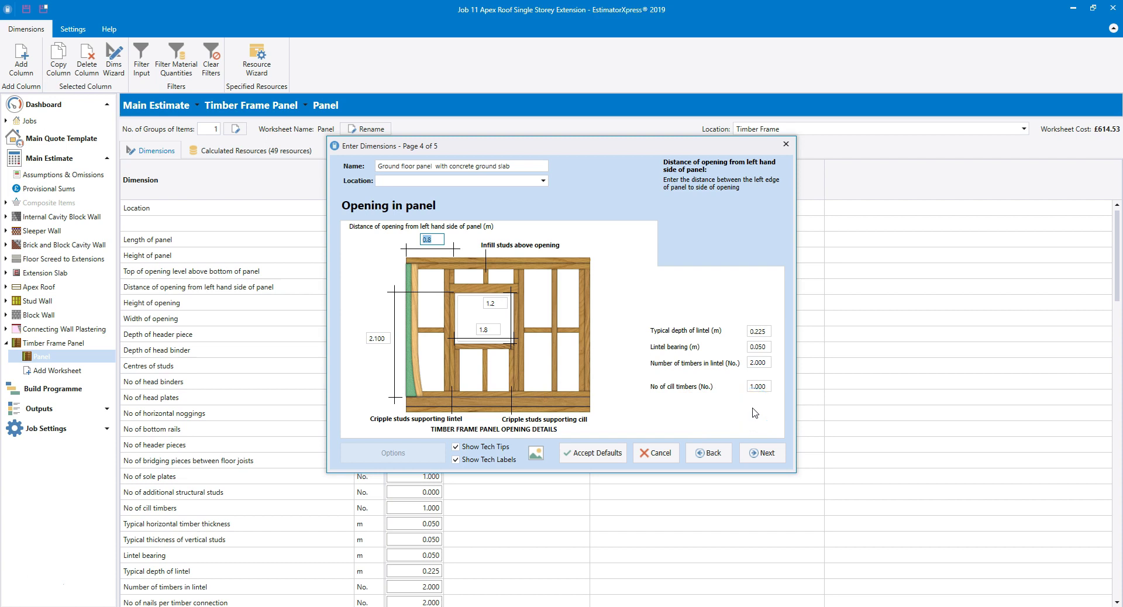
left_click(767, 454)
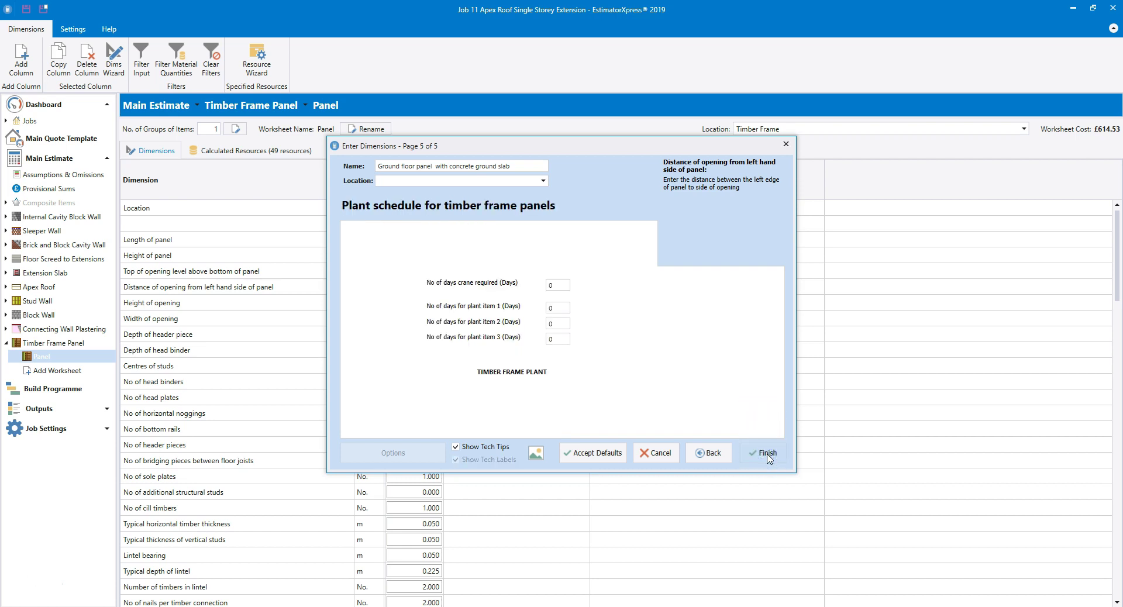
- Enter 1 crane day in the plant schedule and finish the panel wizard
left_click(561, 284)
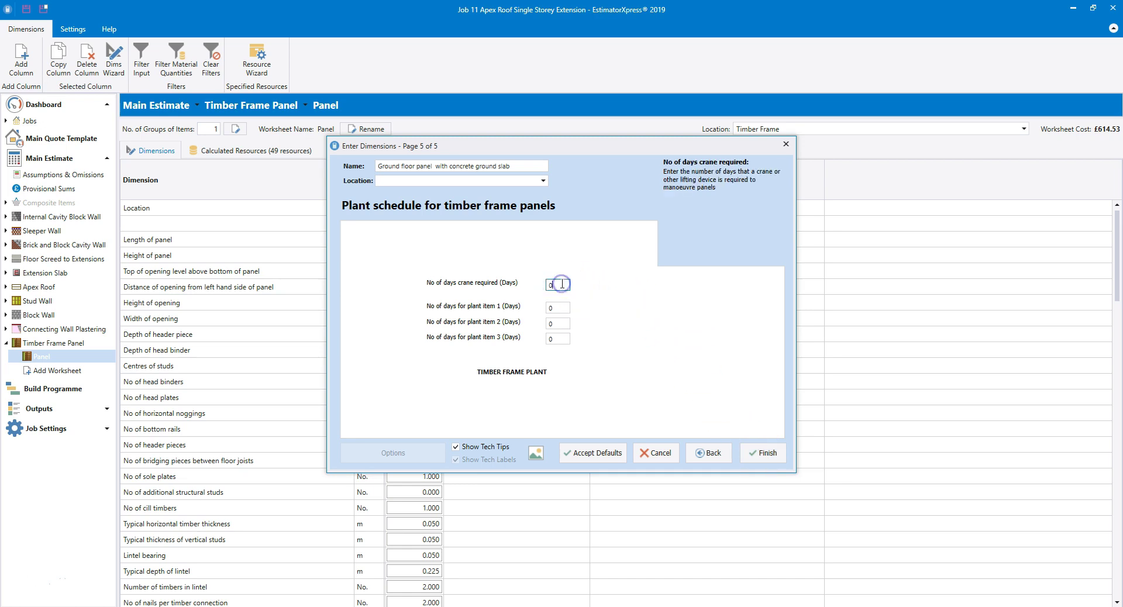
key("BackSpace")
type("1")
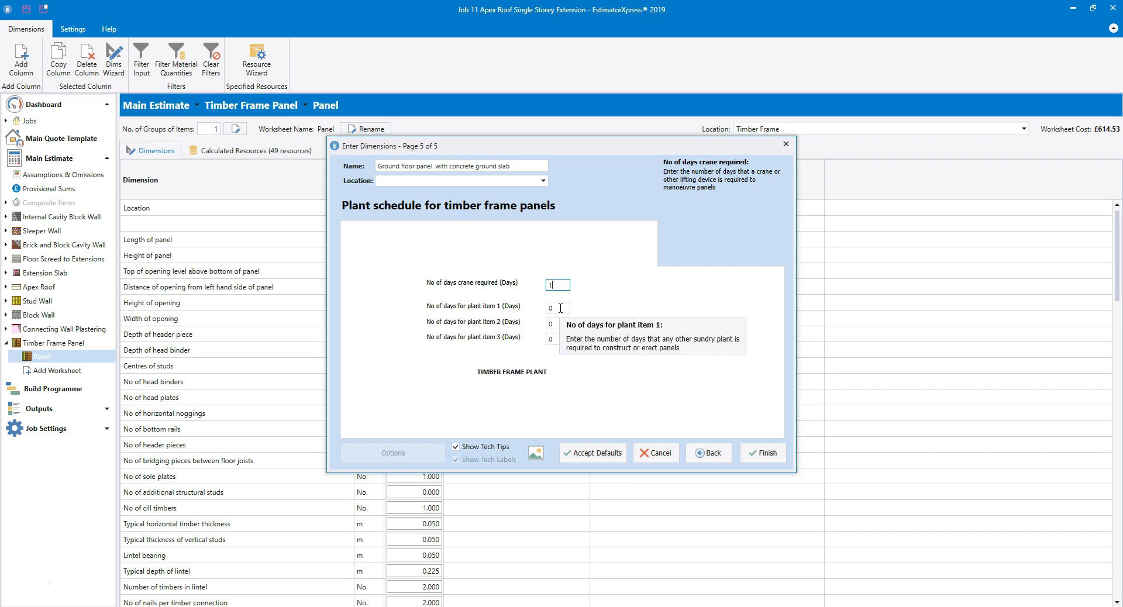
left_click(761, 453)
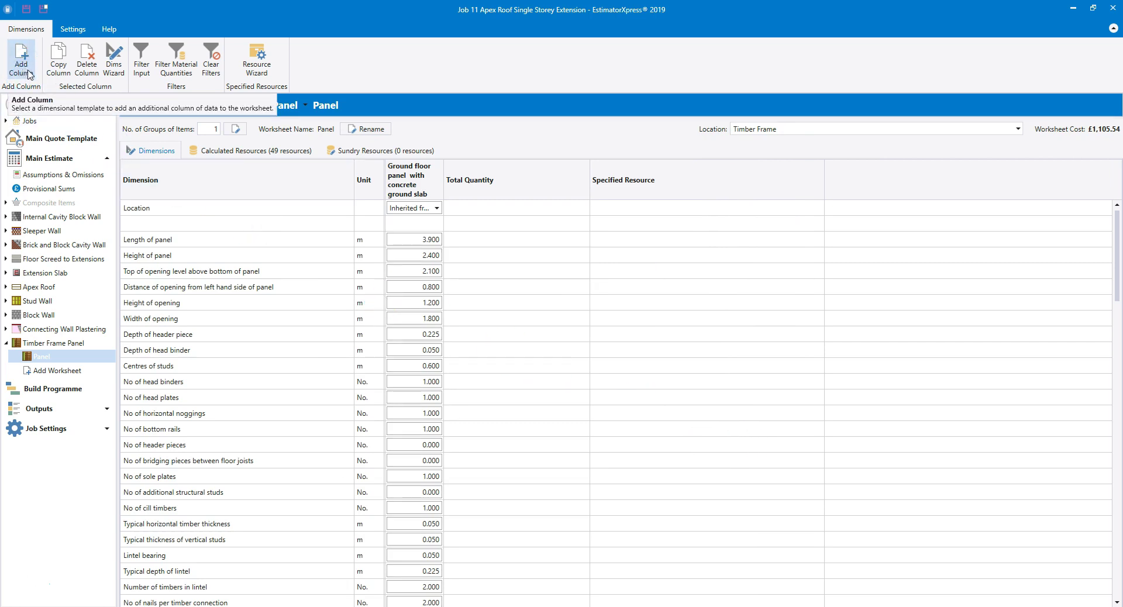
- Scroll through the 49 calculated resources, inspect Plant item 1, and sort the list by Description
left_click(258, 152)
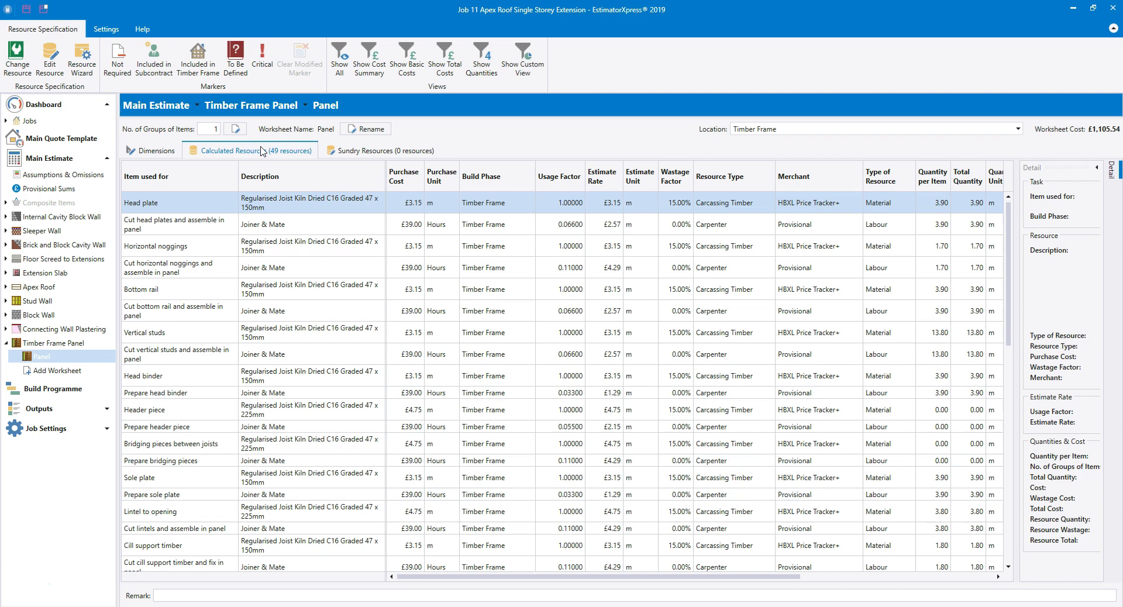
left_click(262, 151)
left_click(279, 208)
scroll(300, 338, "down", 7)
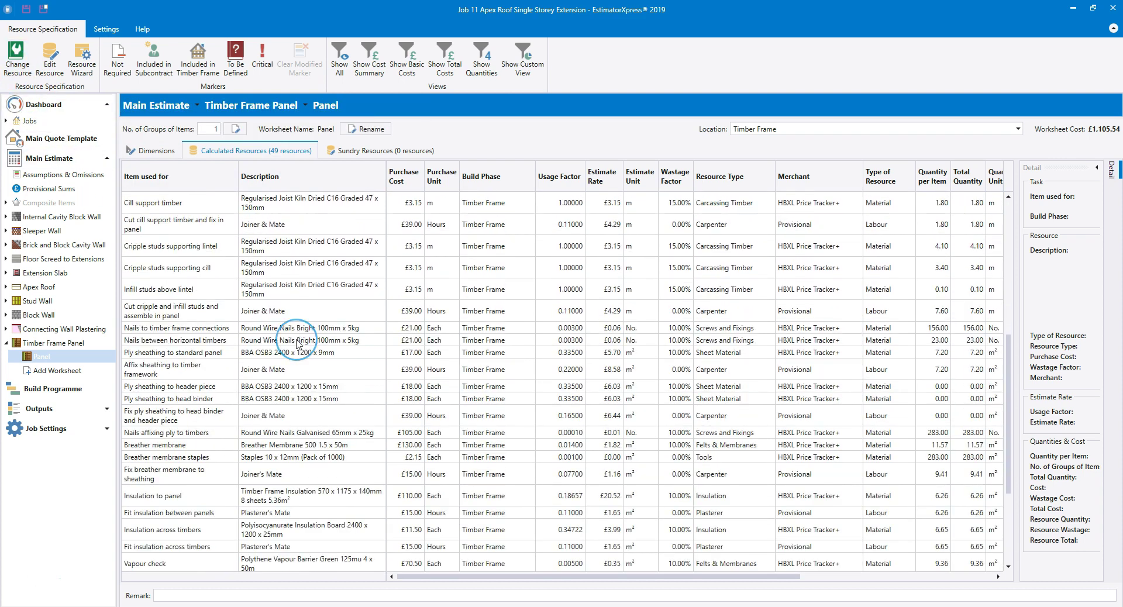
scroll(299, 344, "down", 1)
scroll(299, 344, "down", 3)
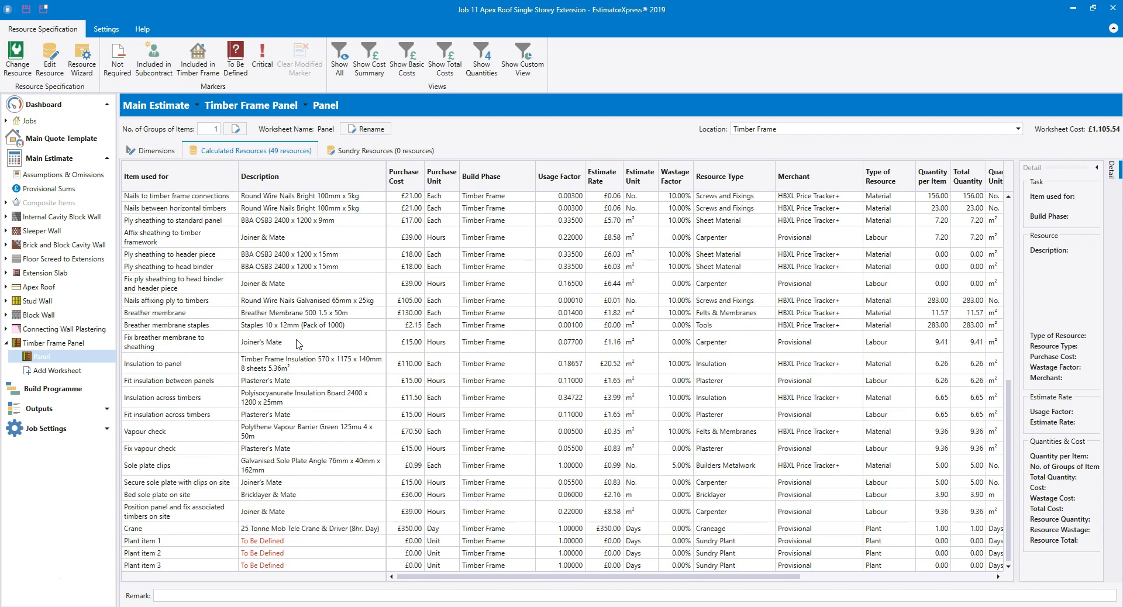
left_click(166, 543)
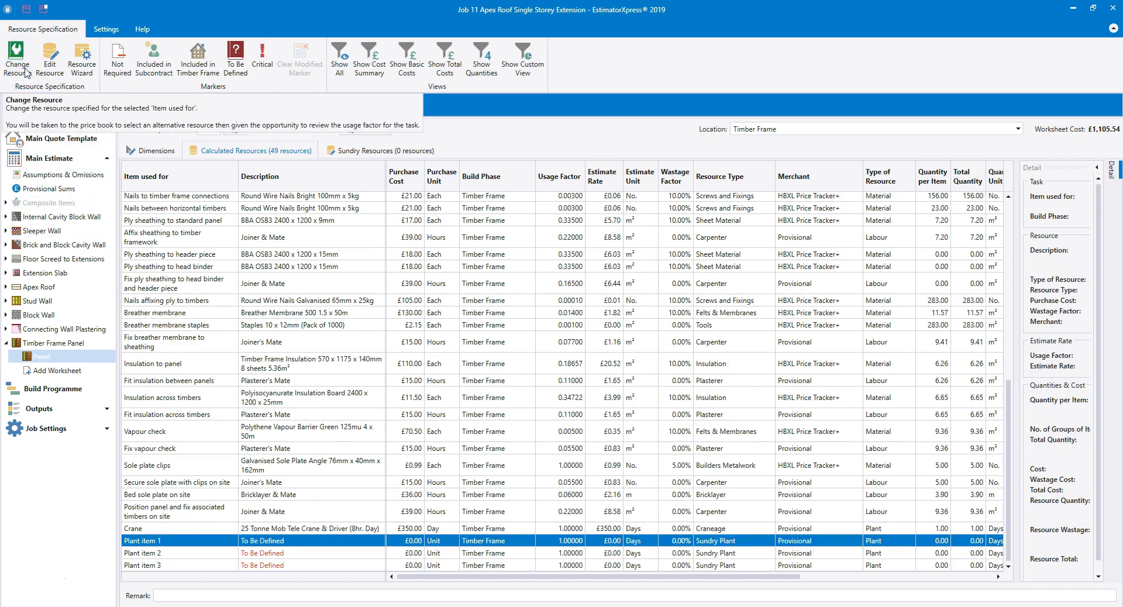
left_click(316, 181)
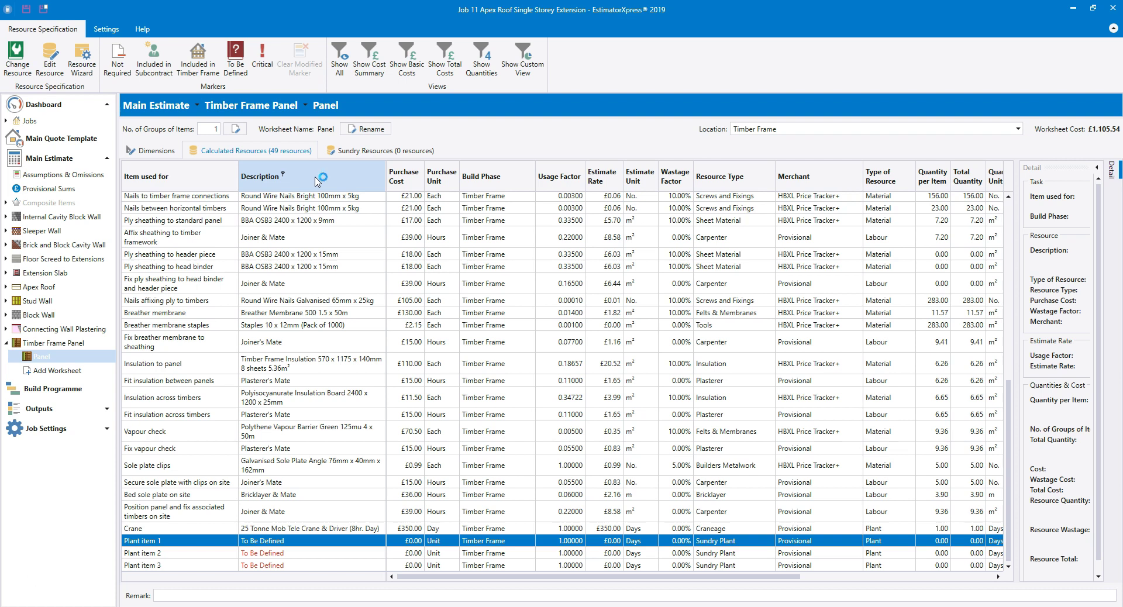